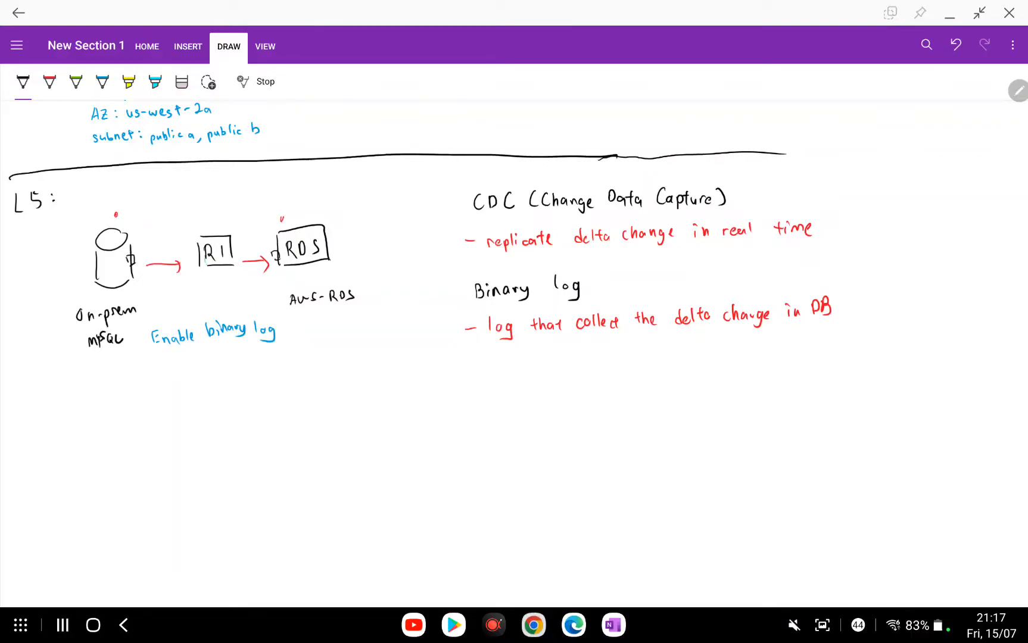
# Draw a horizontal divider line under the L5 notes and start handwriting 'L6:' below it.
pyautogui.scroll(-1, 517, 354)
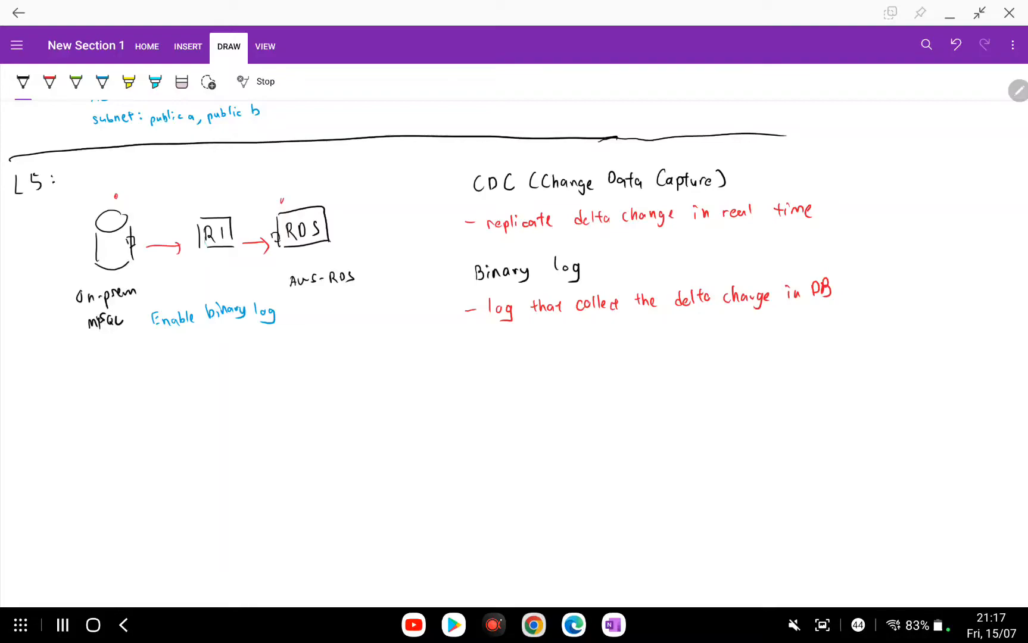
pyautogui.moveTo(31, 373); pyautogui.dragTo(896, 337)
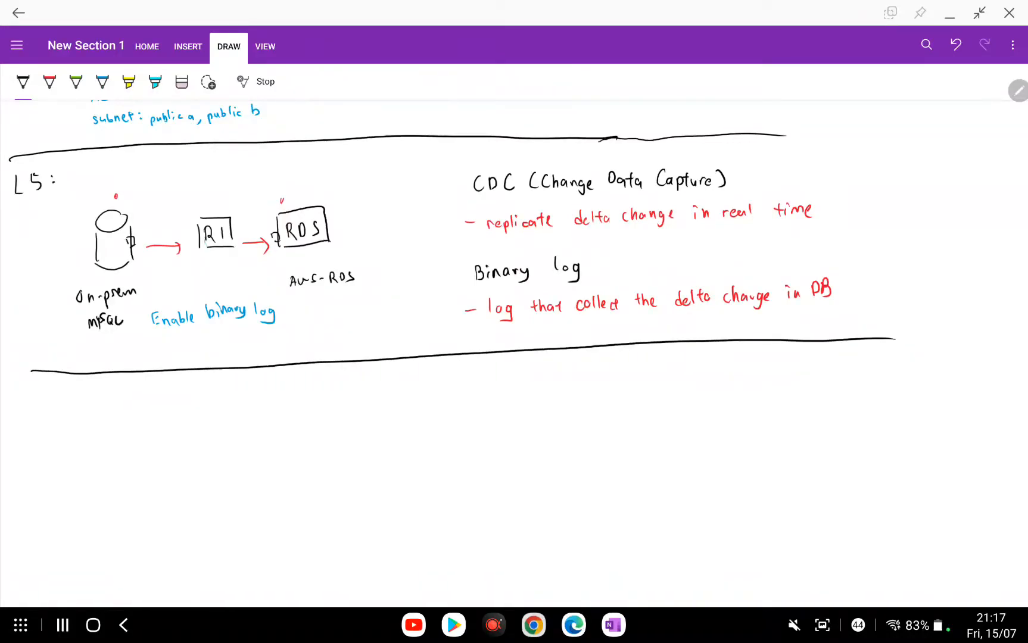
pyautogui.scroll(-3, 514, 354)
pyautogui.moveTo(37, 327)
pyautogui.mouseDown()
pyautogui.moveTo(47, 343)
pyautogui.moveTo(54, 337)
pyautogui.mouseUp()
# Finish the 'L6:' heading and draw a database cylinder beneath it.
pyautogui.click(72, 333)
pyautogui.click(74, 337)
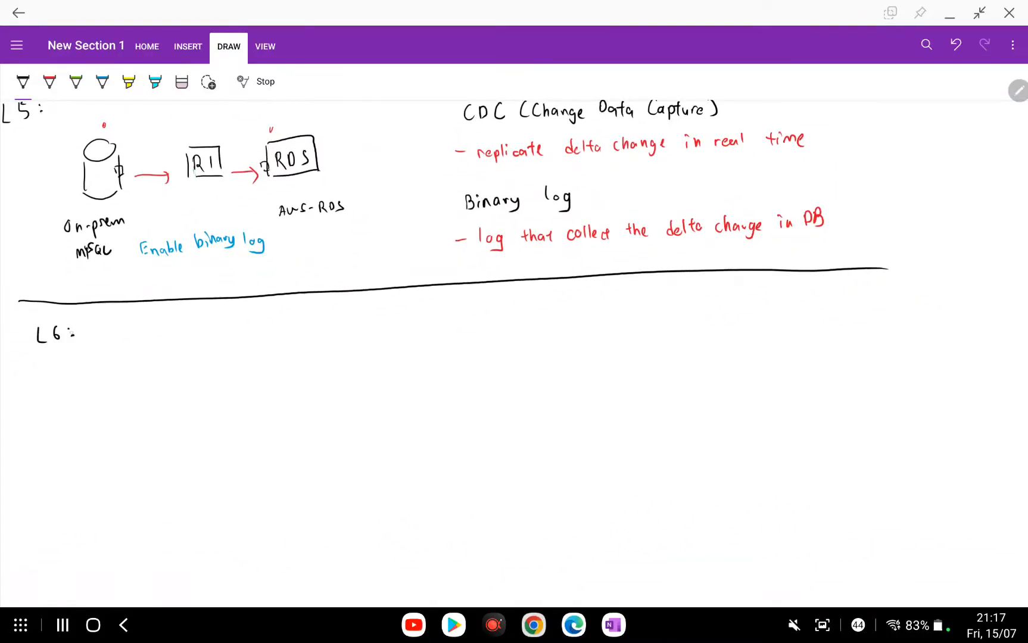
pyautogui.scroll(-2, 515, 353)
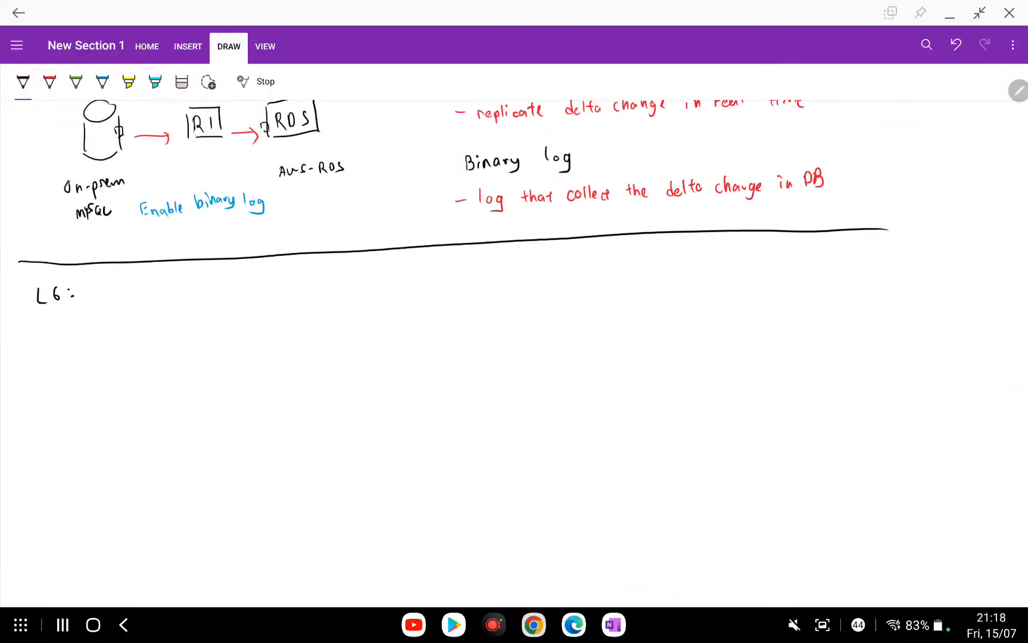
pyautogui.hscroll(-2, 468, 353)
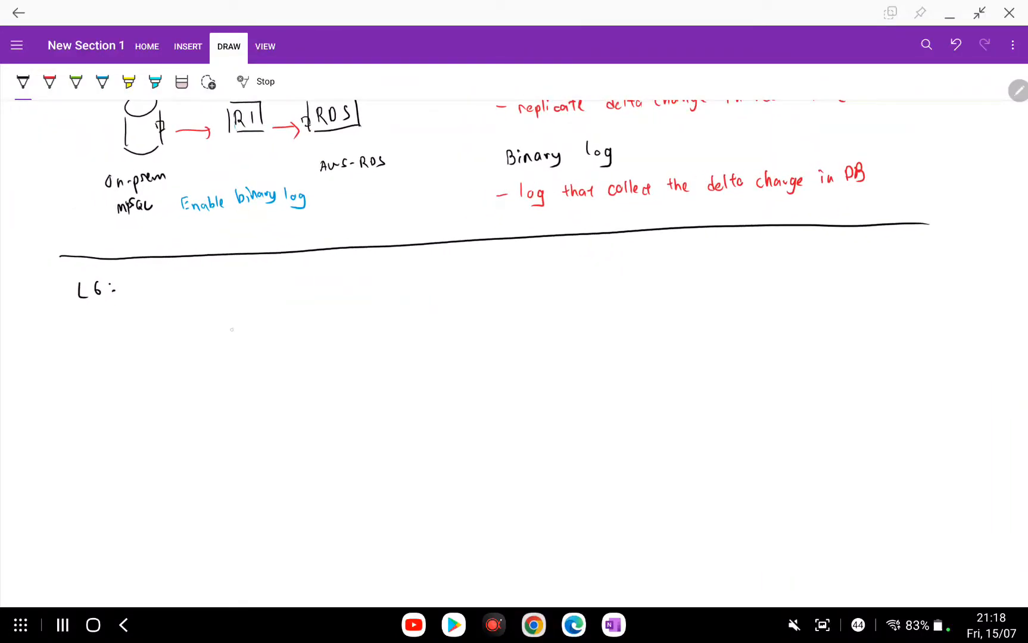
pyautogui.moveTo(246, 314)
pyautogui.mouseDown()
pyautogui.moveTo(236, 313)
pyautogui.moveTo(224, 355)
pyautogui.mouseUp()
pyautogui.moveTo(254, 326); pyautogui.dragTo(260, 359)
# Label the cylinder 'on-prem mySQL', erasing the stray 'o' in the word.
pyautogui.moveTo(214, 393)
pyautogui.mouseDown()
pyautogui.moveTo(270, 398)
pyautogui.moveTo(231, 422)
pyautogui.mouseUp()
pyautogui.moveTo(241, 411); pyautogui.dragTo(241, 412)
pyautogui.click(182, 81)
pyautogui.click(240, 415)
pyautogui.click(23, 82)
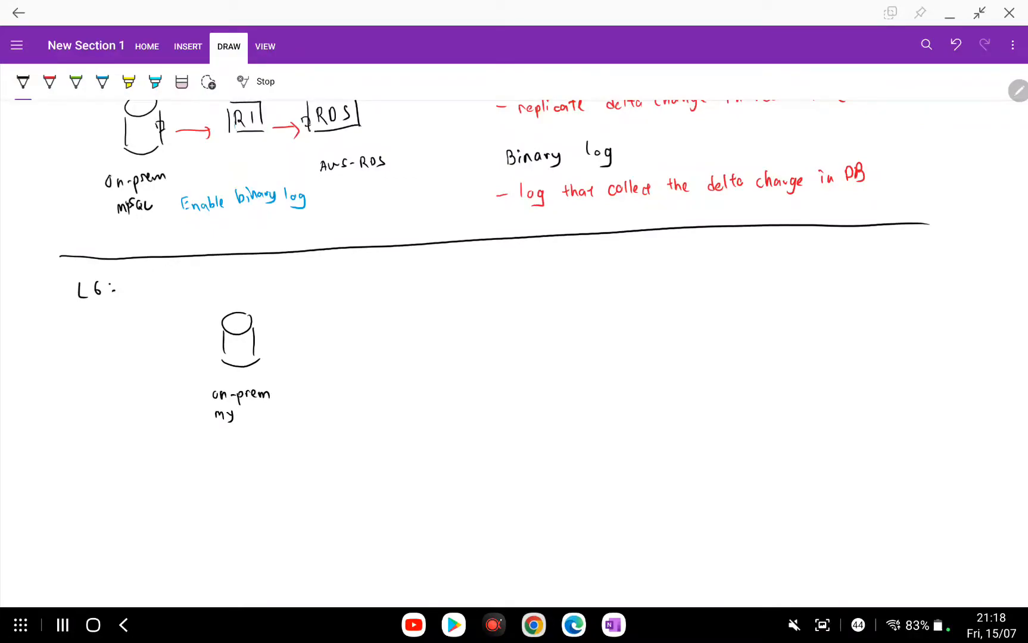
pyautogui.moveTo(244, 409)
pyautogui.mouseDown()
pyautogui.moveTo(238, 419)
pyautogui.moveTo(268, 418)
pyautogui.mouseUp()
# Draw a boxed R1 right of the cylinder, then sketch the RDS box.
pyautogui.hscroll(2, 525, 354)
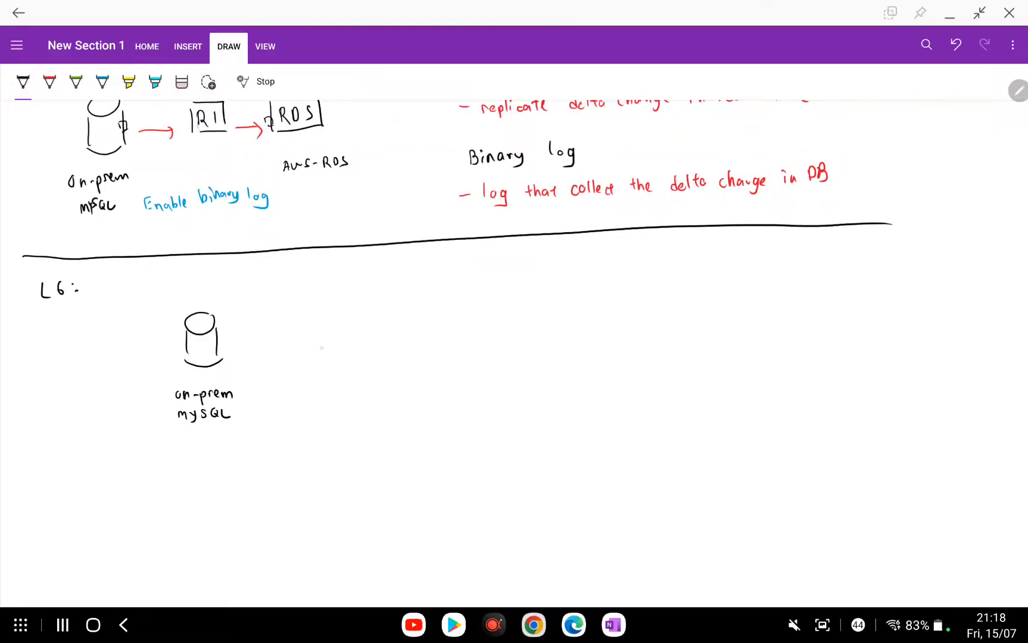
pyautogui.moveTo(328, 339); pyautogui.dragTo(337, 351)
pyautogui.moveTo(340, 342)
pyautogui.mouseDown()
pyautogui.moveTo(341, 352)
pyautogui.moveTo(321, 356)
pyautogui.moveTo(353, 351)
pyautogui.mouseUp()
pyautogui.moveTo(328, 357); pyautogui.dragTo(355, 357)
pyautogui.scroll(-1, 405, 338)
pyautogui.moveTo(423, 326); pyautogui.dragTo(423, 340)
pyautogui.moveTo(423, 327); pyautogui.dragTo(433, 340)
pyautogui.moveTo(441, 328)
pyautogui.mouseDown()
pyautogui.moveTo(446, 338)
pyautogui.moveTo(420, 355)
pyautogui.moveTo(471, 335)
pyautogui.moveTo(478, 351)
pyautogui.mouseUp()
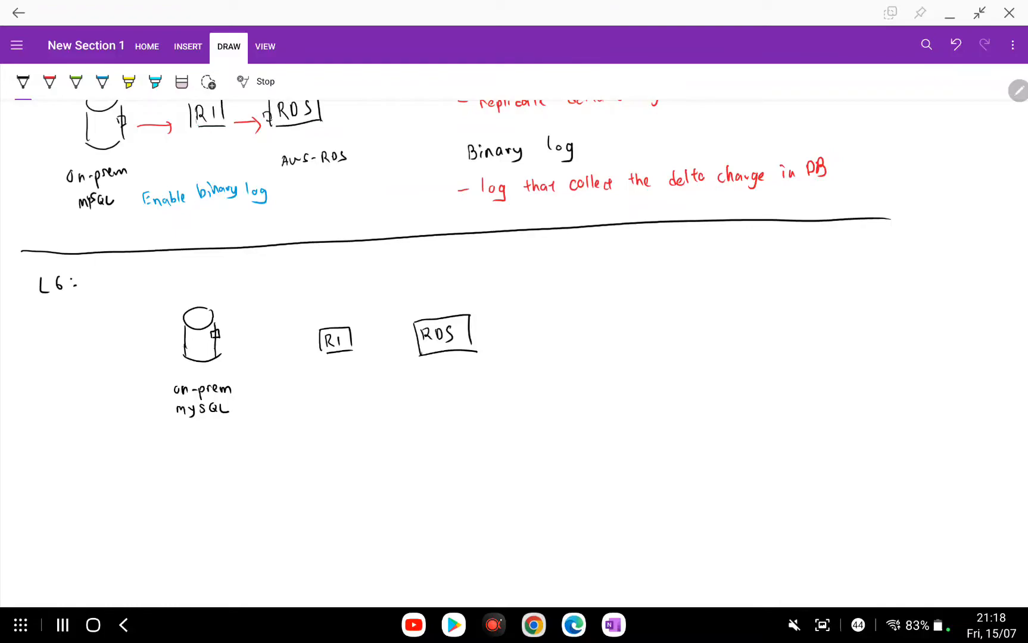
# Connect the cylinder to R1 and R1 to the RDS box with lines.
pyautogui.moveTo(225, 334); pyautogui.dragTo(324, 339)
pyautogui.click(823, 625)
pyautogui.moveTo(410, 331); pyautogui.dragTo(411, 337)
pyautogui.scroll(2, 570, 319)
pyautogui.click(822, 625)
pyautogui.moveTo(320, 339); pyautogui.dragTo(386, 337)
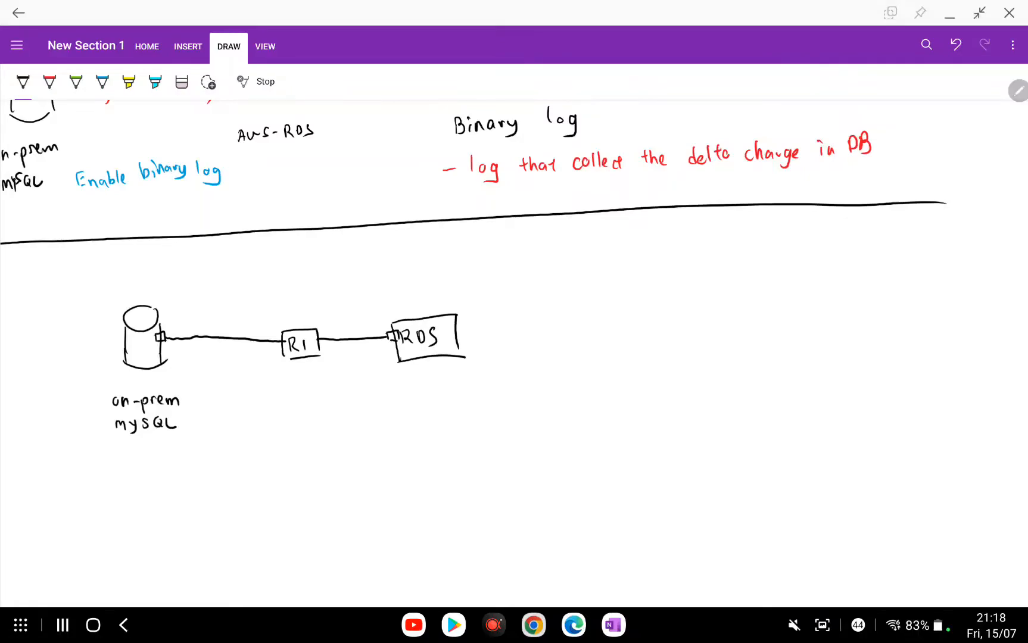
pyautogui.scroll(-2, 270, 390)
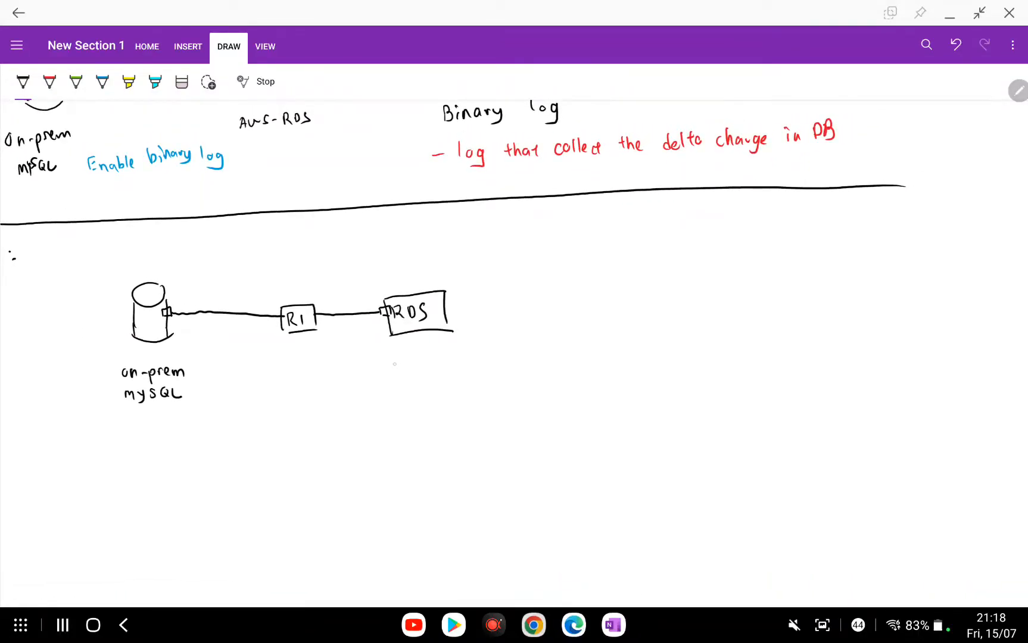
pyautogui.scroll(3, 514, 352)
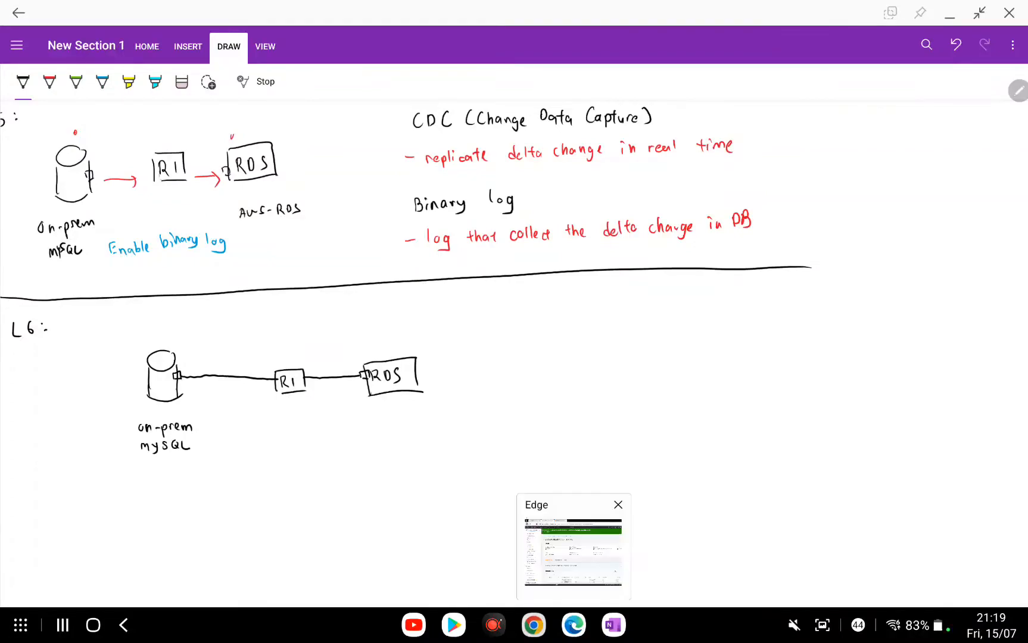
# In Edge, dismiss the security group success banner and open Database Migration Service via a 'dws' search.
pyautogui.click(574, 625)
pyautogui.scroll(-1, 574, 351)
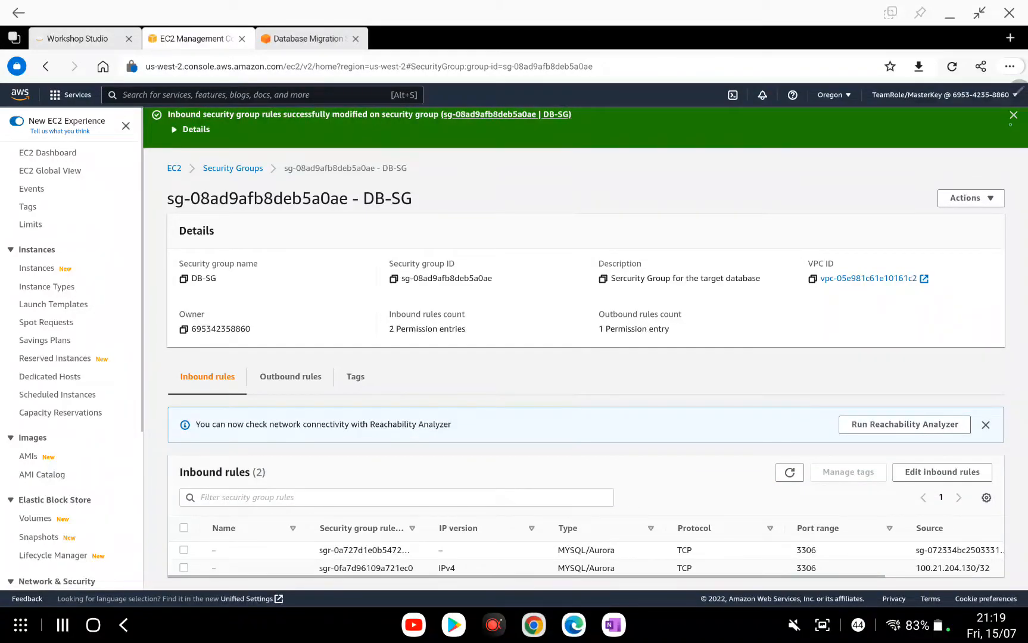
pyautogui.click(790, 472)
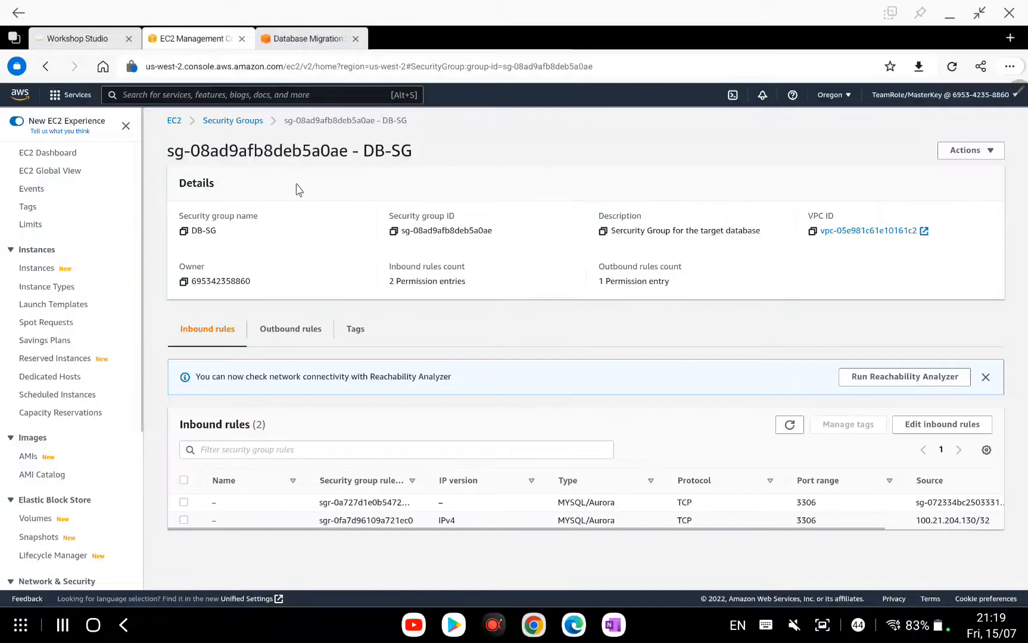
pyautogui.click(299, 101)
pyautogui.write('dws')
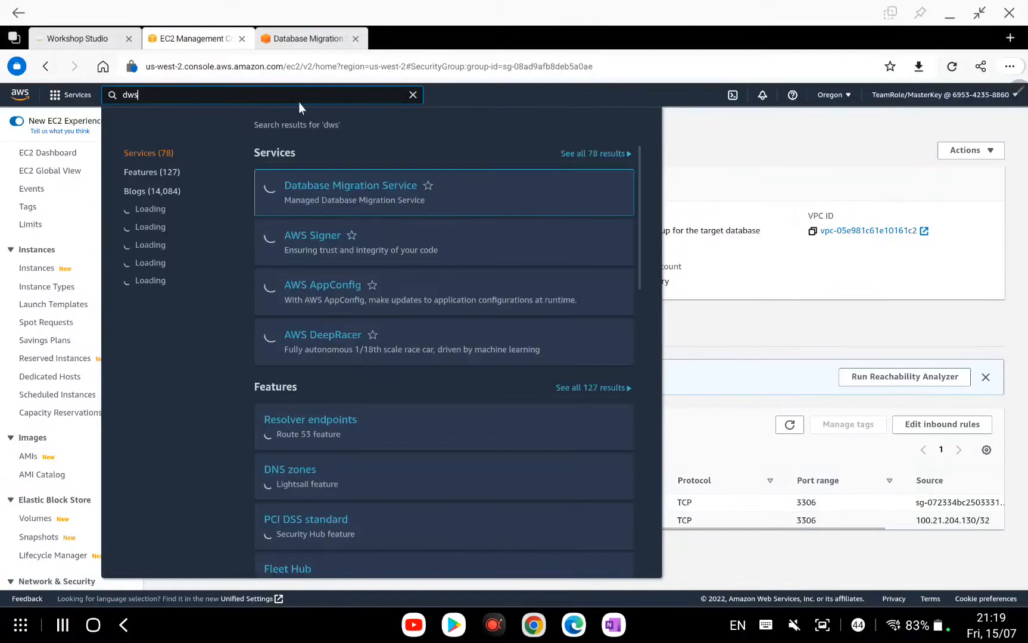
pyautogui.click(324, 185)
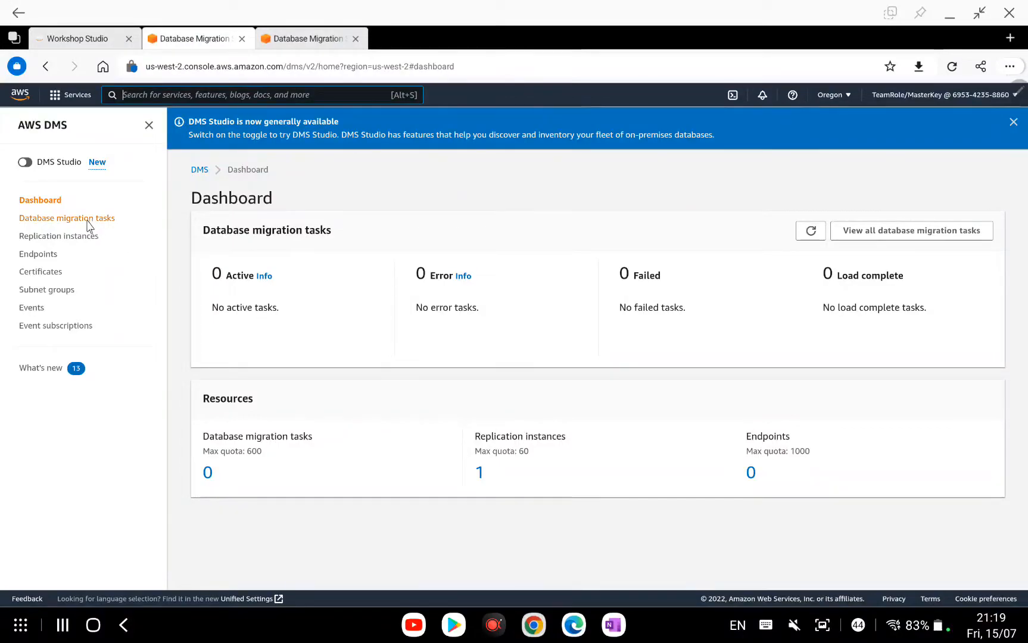
# Go to Endpoints and start creating a new endpoint, glancing back at the OneNote diagram.
pyautogui.click(38, 253)
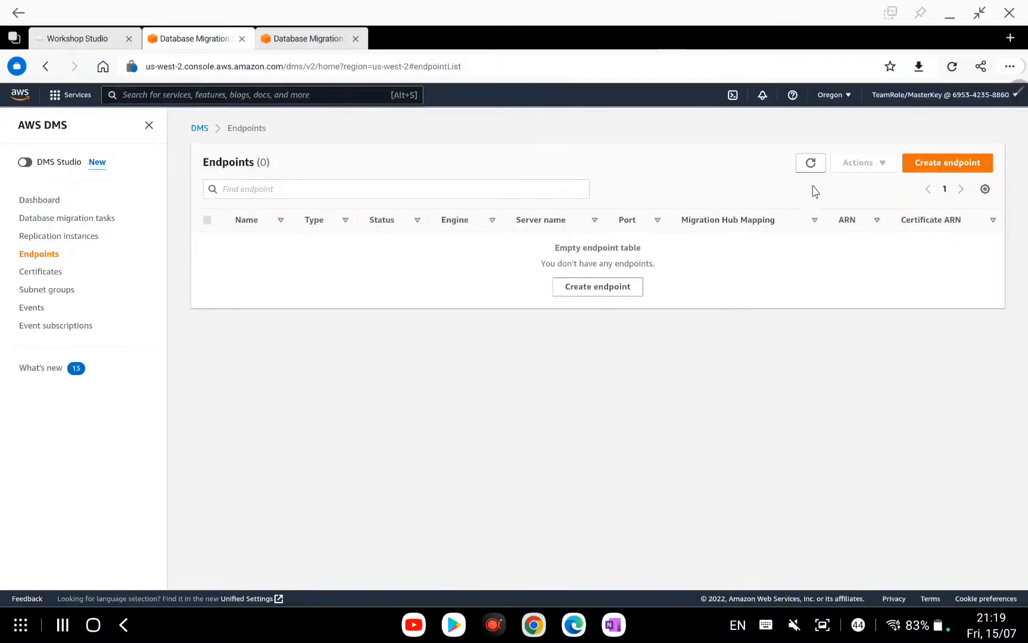
pyautogui.click(933, 168)
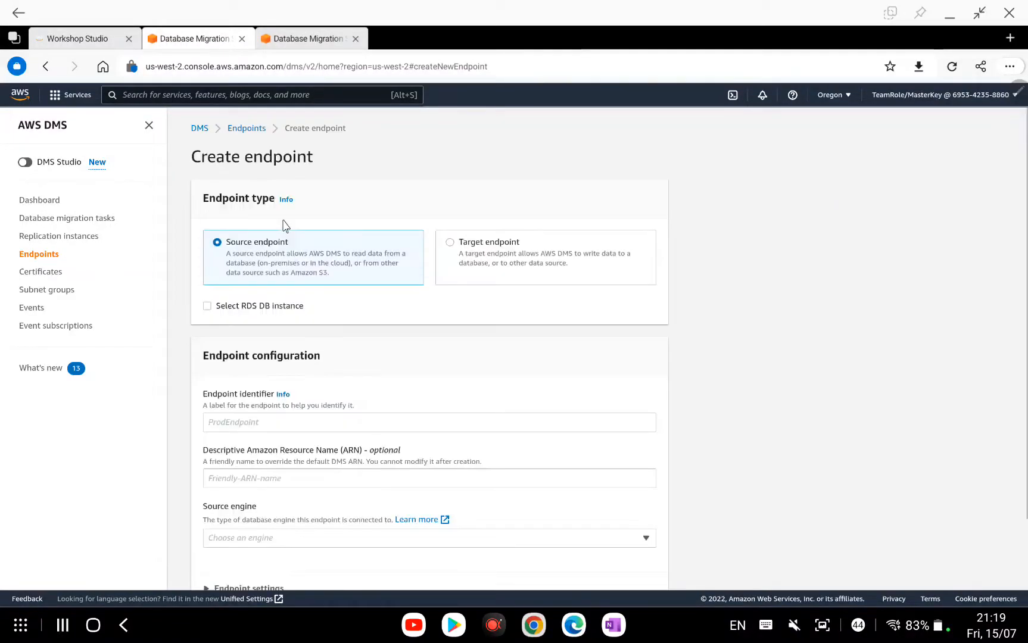
pyautogui.click(613, 625)
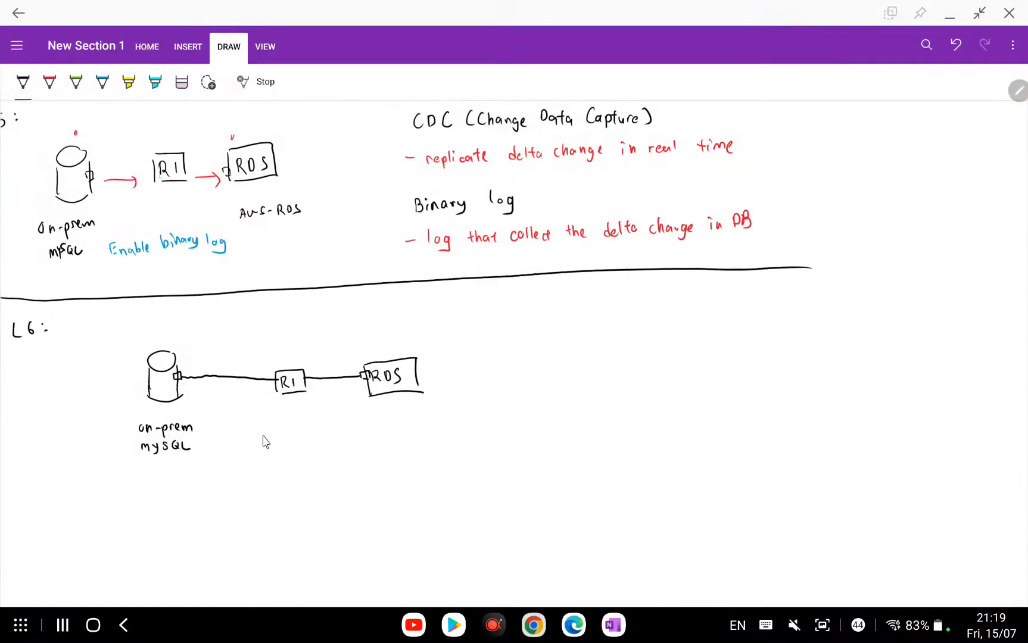
pyautogui.click(615, 624)
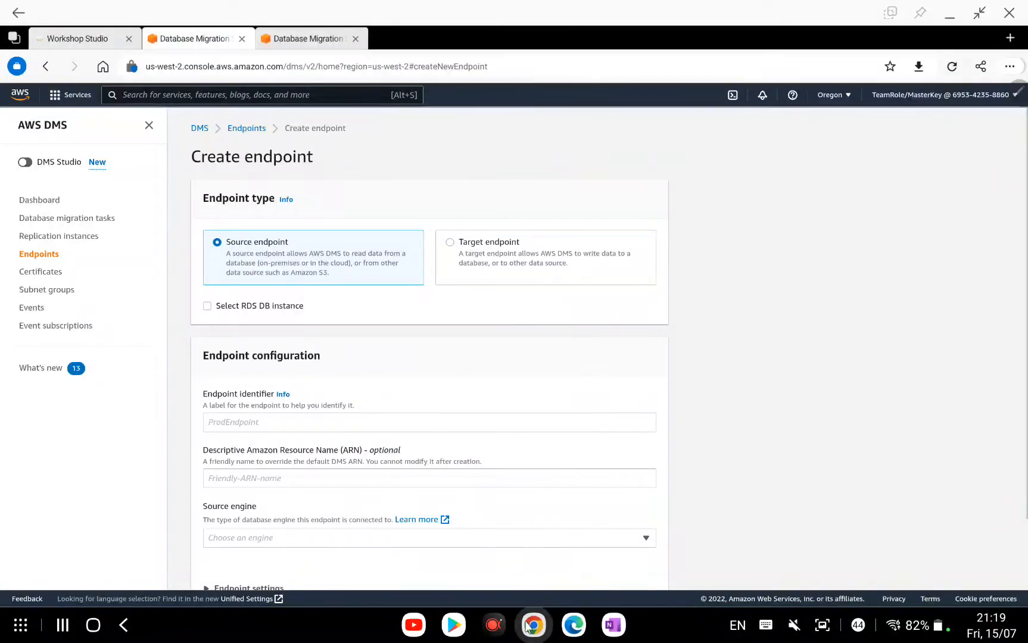
pyautogui.click(574, 626)
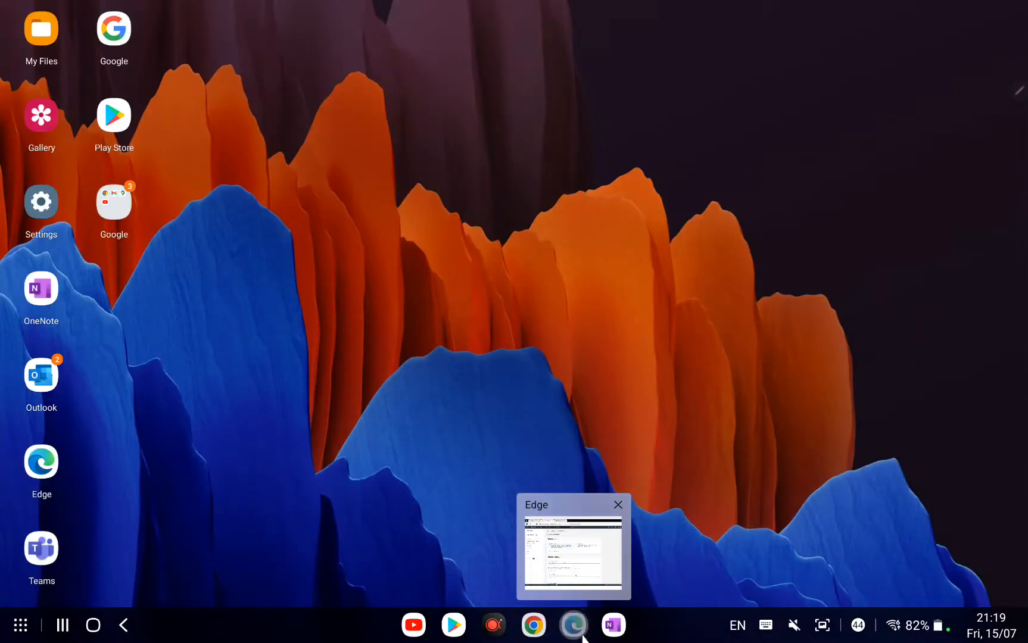
pyautogui.click(584, 637)
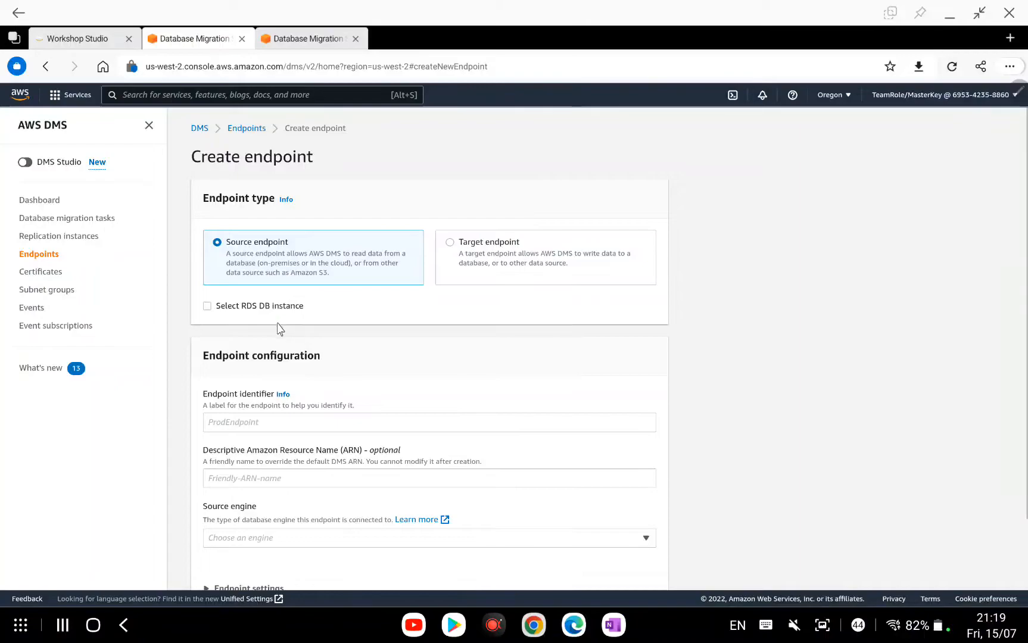
# Name the endpoint 'source-endpoint', choose MySQL as source engine, and provide access information manually.
pyautogui.click(281, 429)
pyautogui.write('sour')
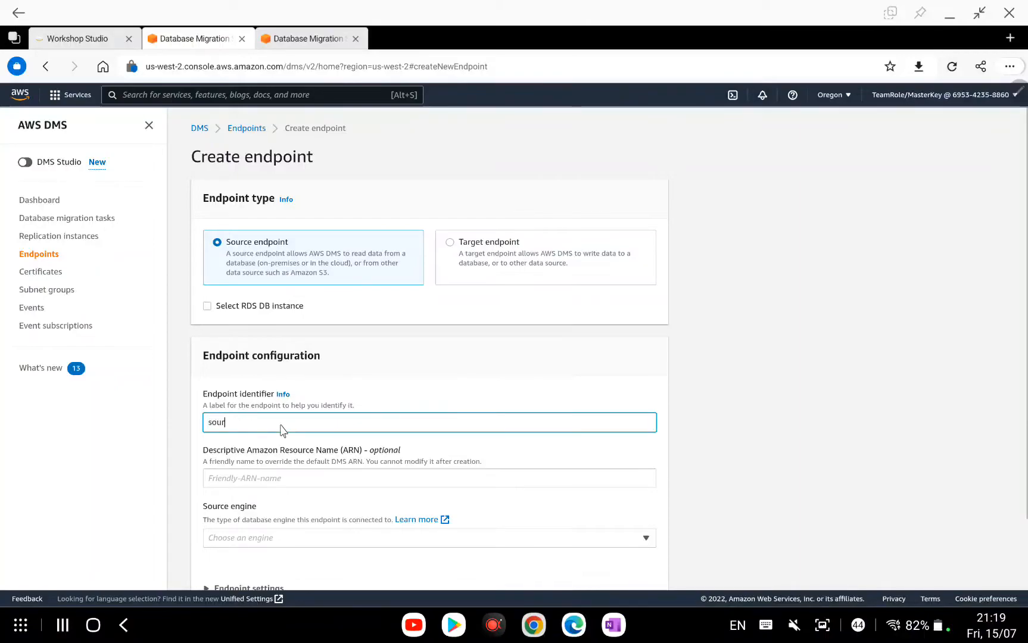
pyautogui.write('ce-endpoint')
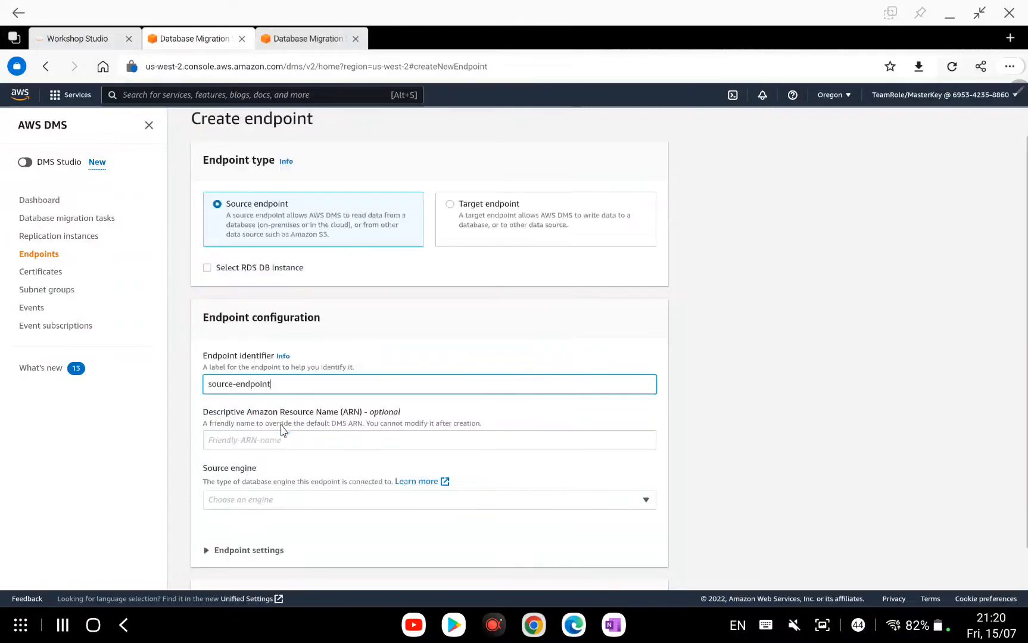
pyautogui.scroll(-2, 281, 429)
pyautogui.click(271, 463)
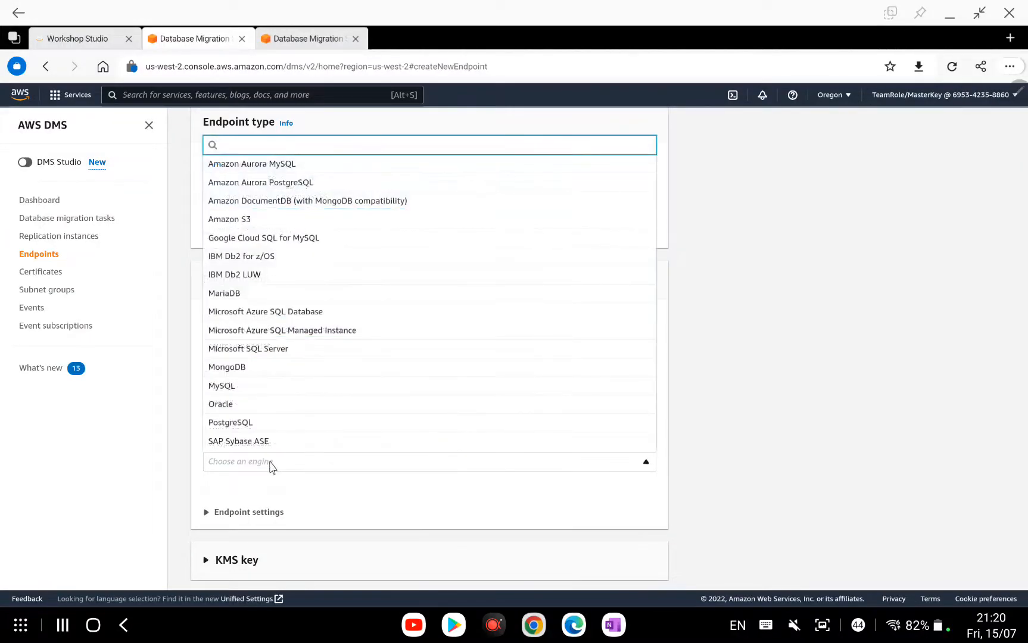
pyautogui.click(257, 387)
pyautogui.scroll(-3, 539, 382)
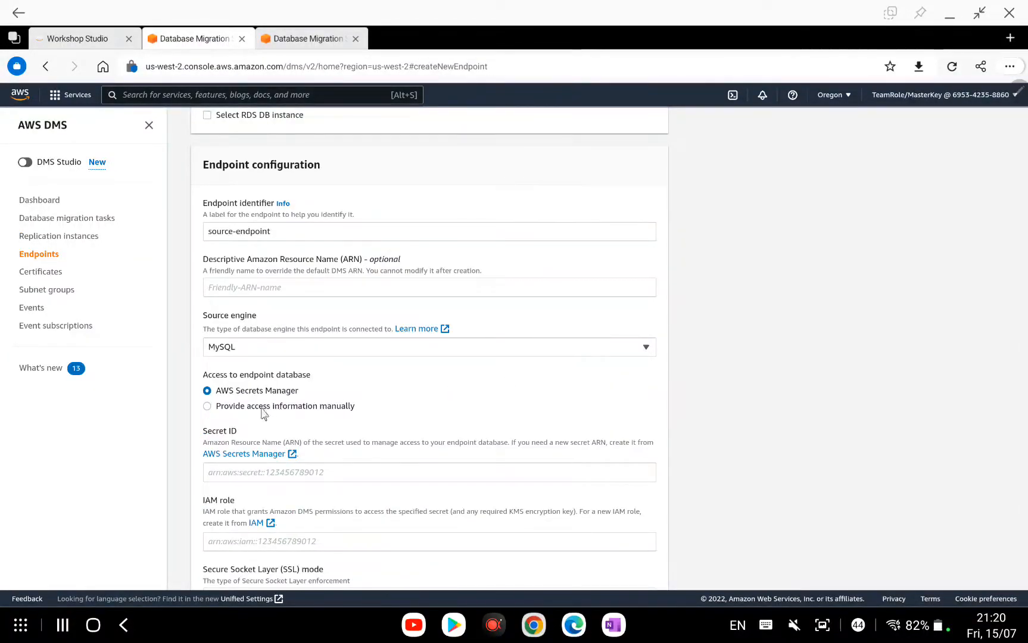
pyautogui.click(241, 408)
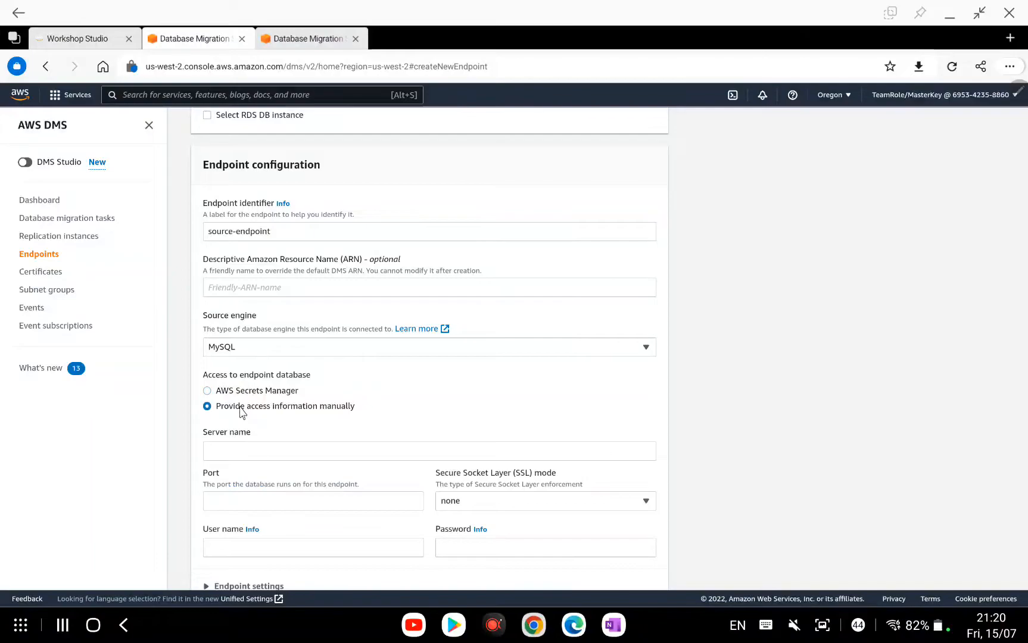
pyautogui.click(245, 454)
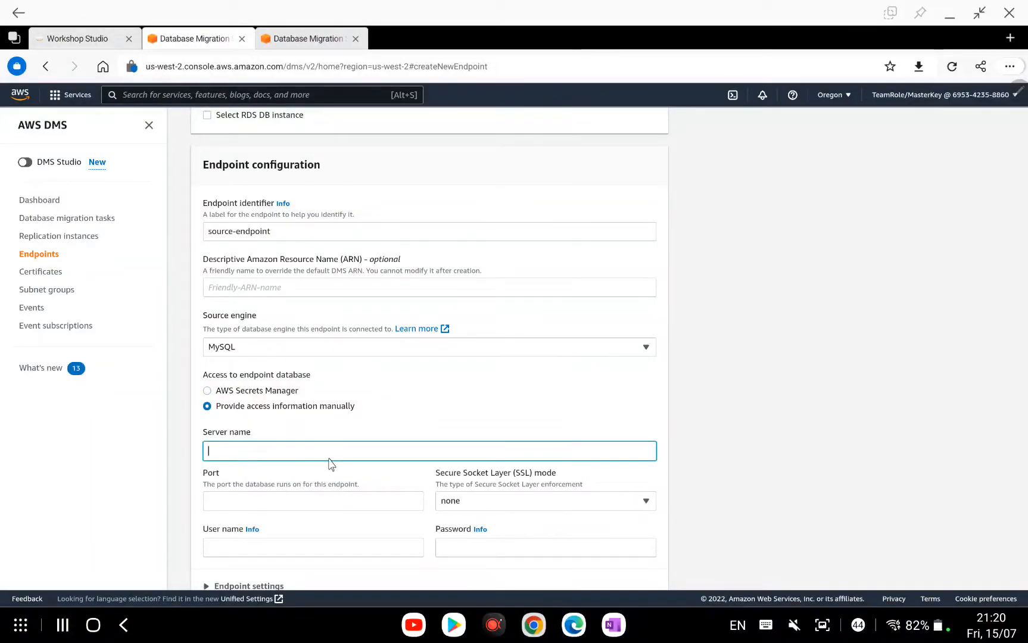
pyautogui.click(614, 624)
# Open OneNote's Credential page with server IP, username, password and port 3306, and snap it right.
pyautogui.click(21, 49)
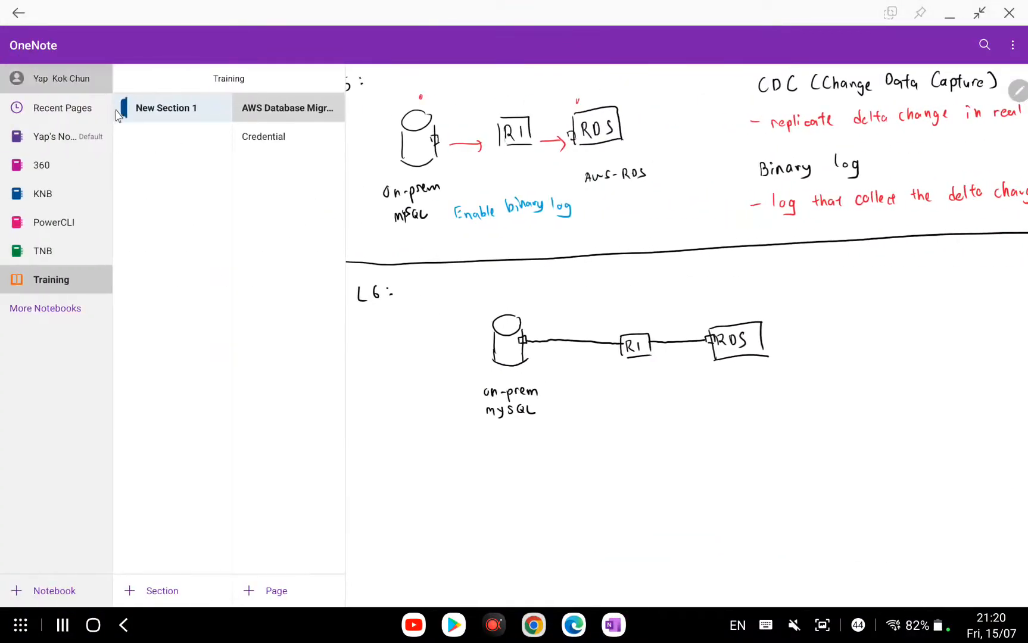
pyautogui.click(258, 136)
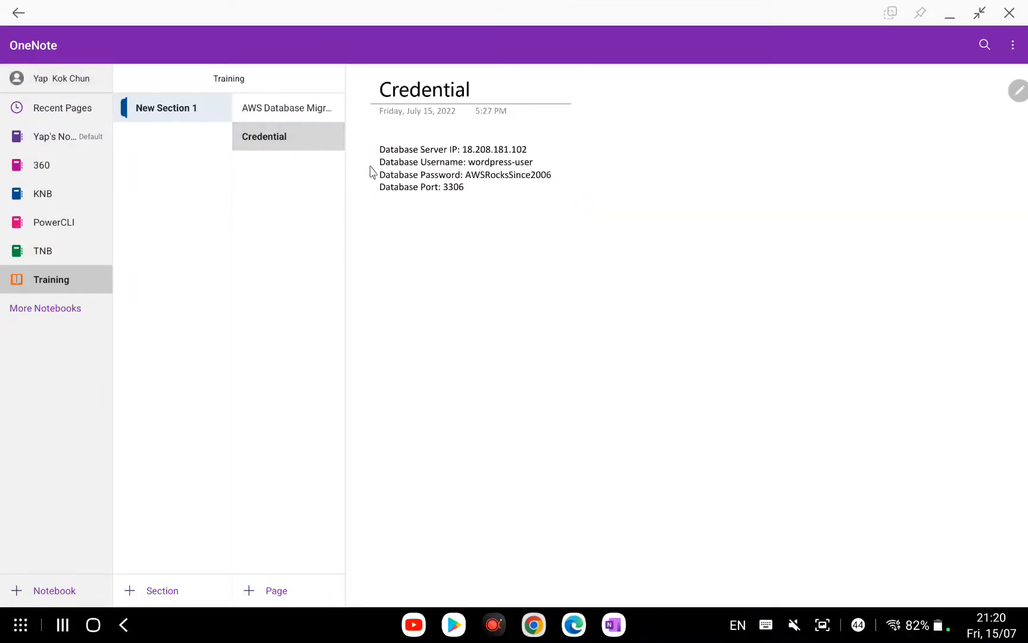
pyautogui.click(492, 154)
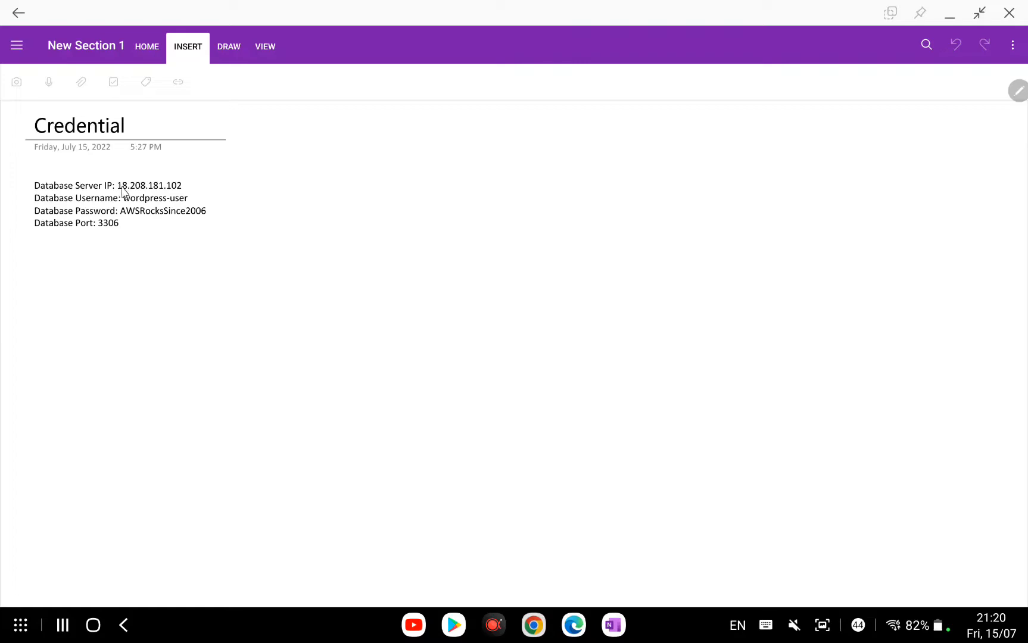
pyautogui.click(177, 191)
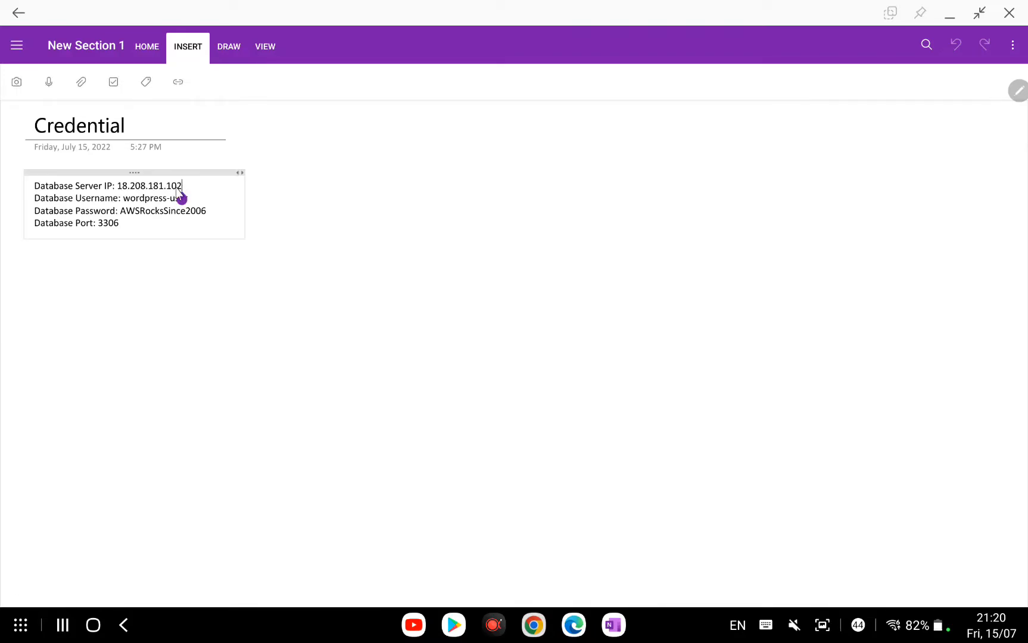
pyautogui.moveTo(182, 191)
pyautogui.mouseDown()
pyautogui.moveTo(124, 189)
pyautogui.moveTo(180, 193)
pyautogui.mouseUp()
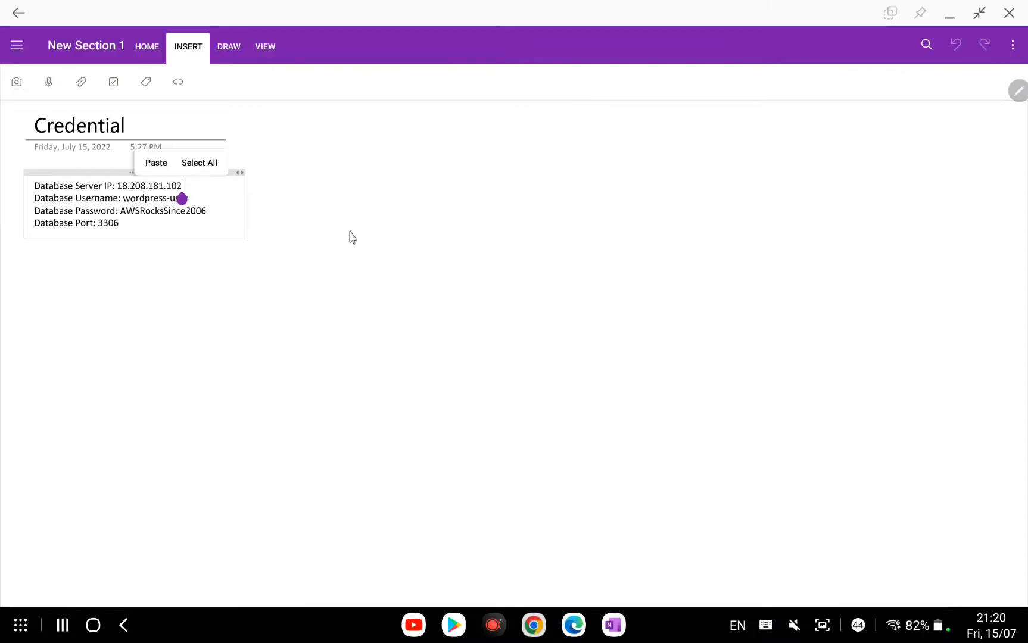
pyautogui.moveTo(468, 20); pyautogui.dragTo(1025, 65)
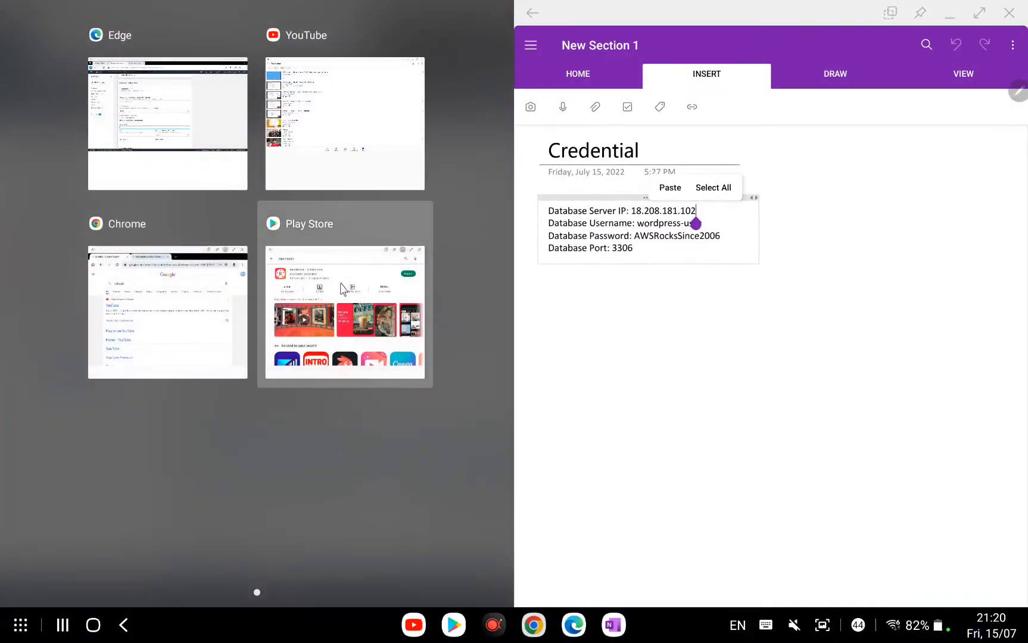
# Place the DMS form on the left half and enter server name 18.208.181.102.
pyautogui.click(203, 148)
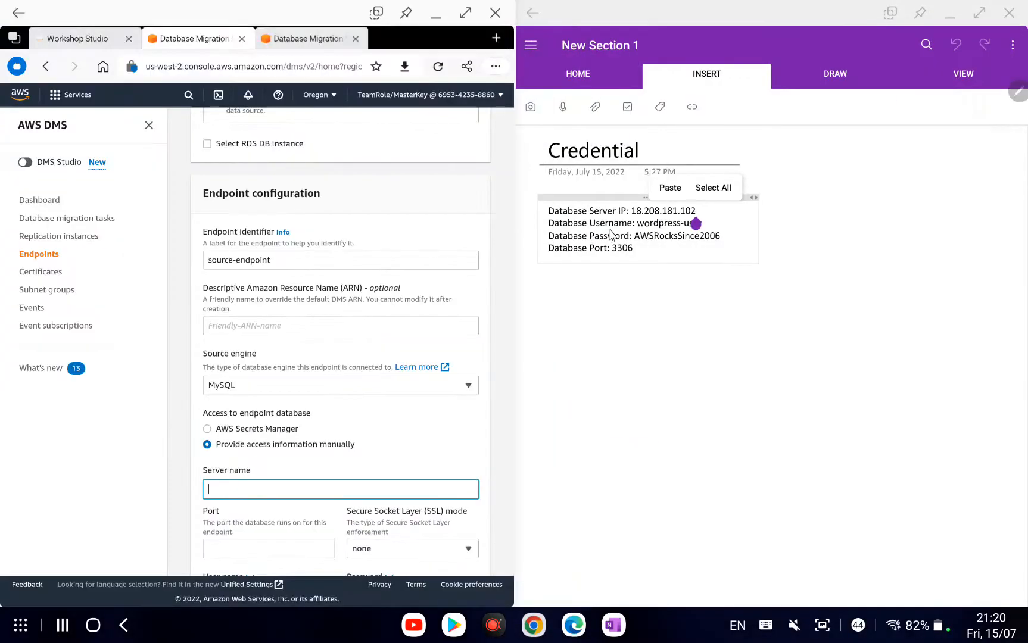
pyautogui.click(321, 490)
pyautogui.write('18.208.181.102')
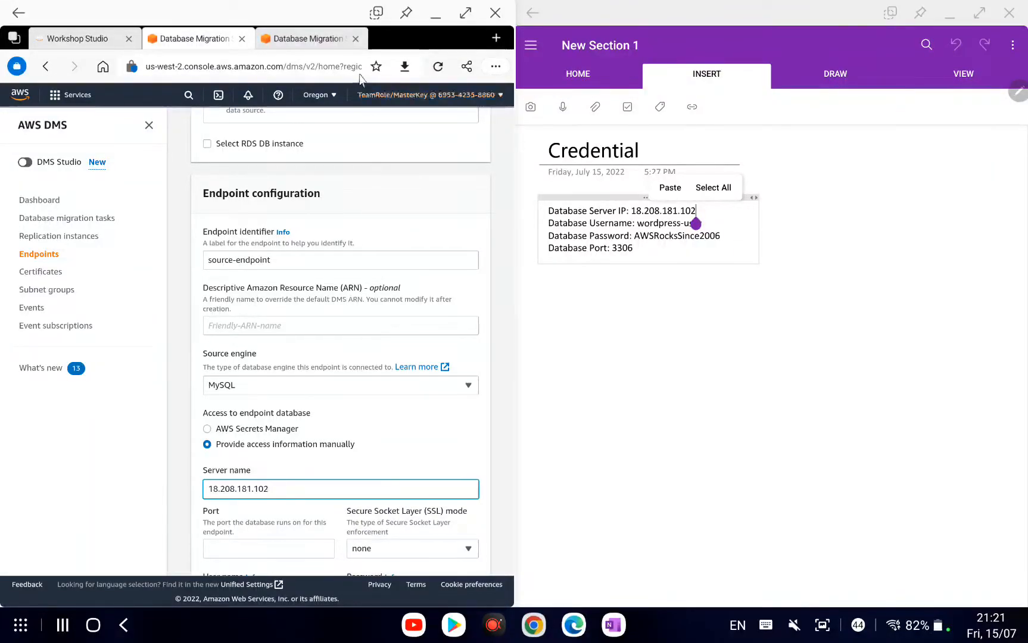
# Load the Event Engine Team Dashboard from Favourites in a new tab to confirm server 18.208.181.102, port 3306.
pyautogui.click(497, 40)
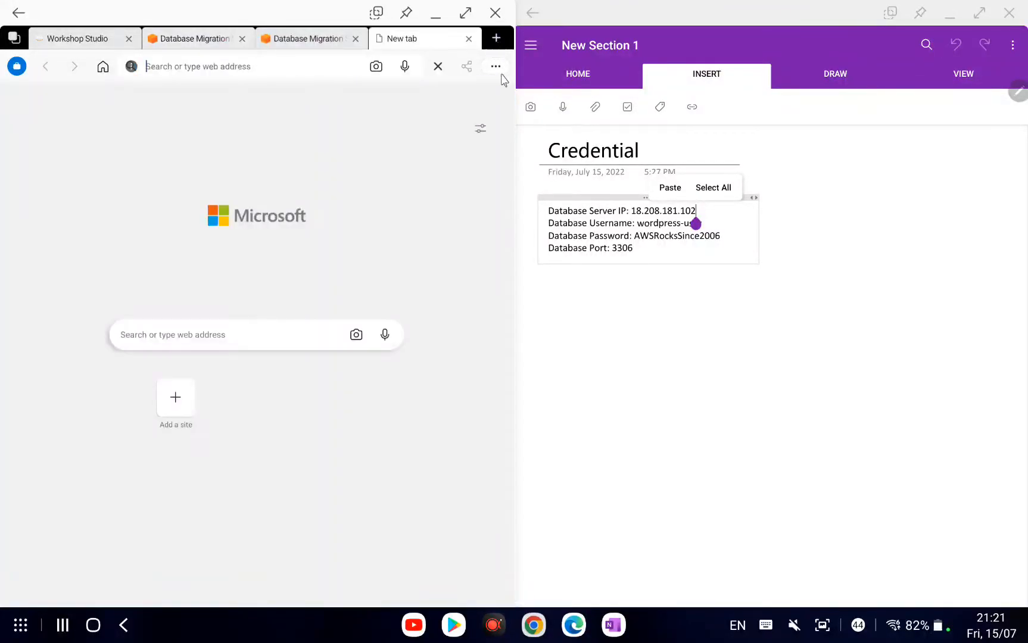
pyautogui.click(492, 69)
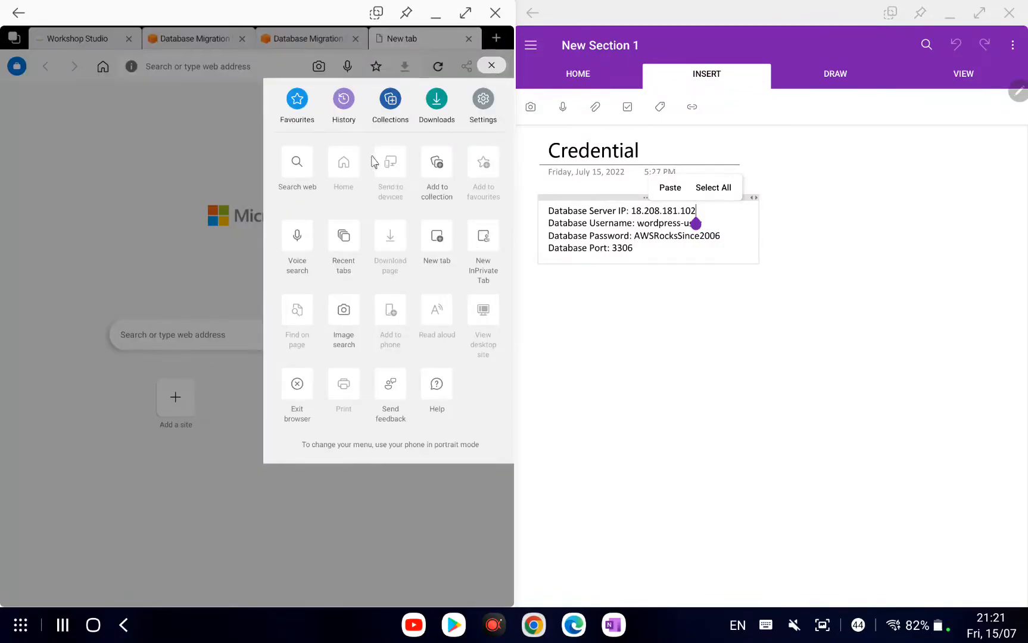
pyautogui.click(299, 106)
pyautogui.click(407, 365)
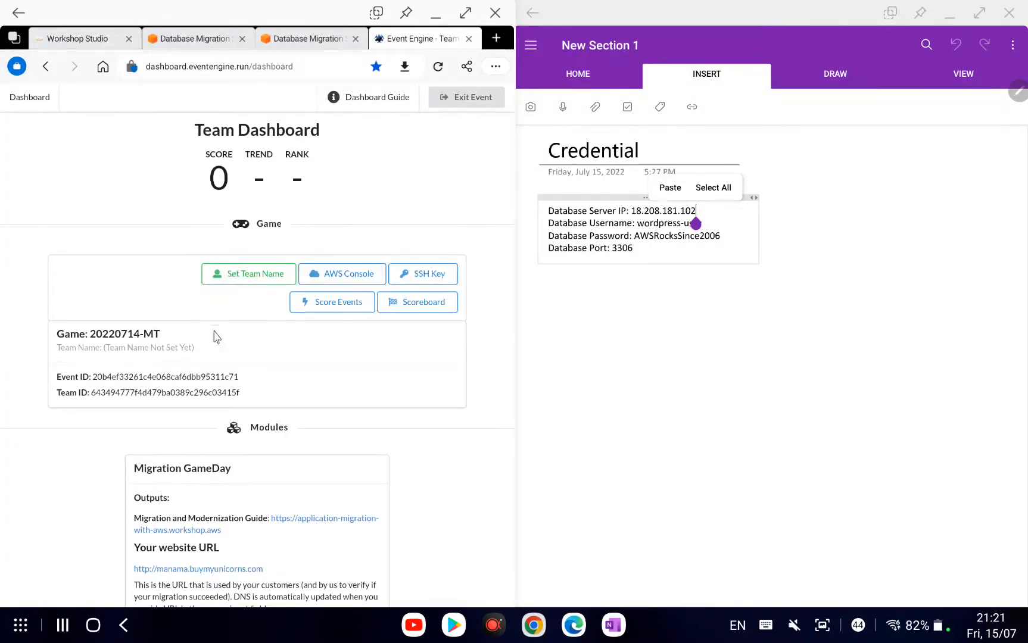
pyautogui.scroll(-5, 211, 334)
pyautogui.scroll(-1, 219, 349)
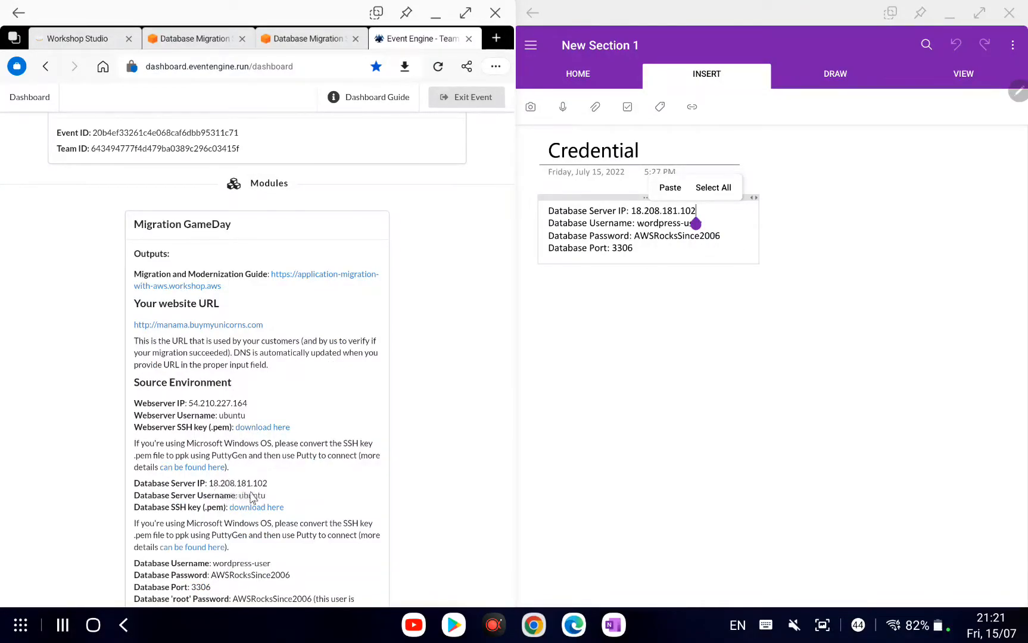
pyautogui.click(216, 40)
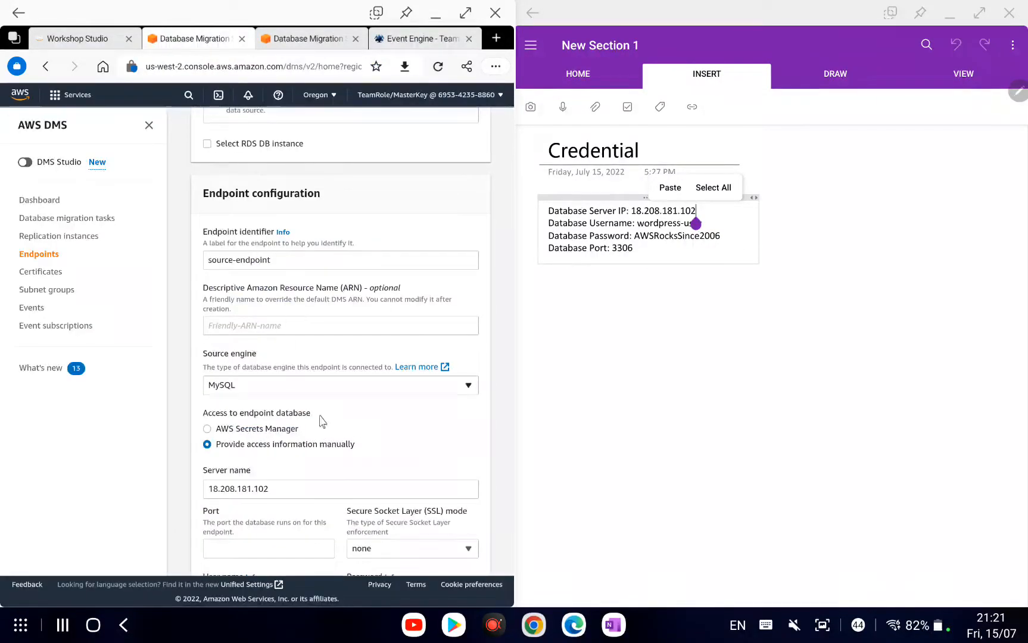
# Set the port to 3306 and keep SSL mode at none.
pyautogui.scroll(-2, 288, 292)
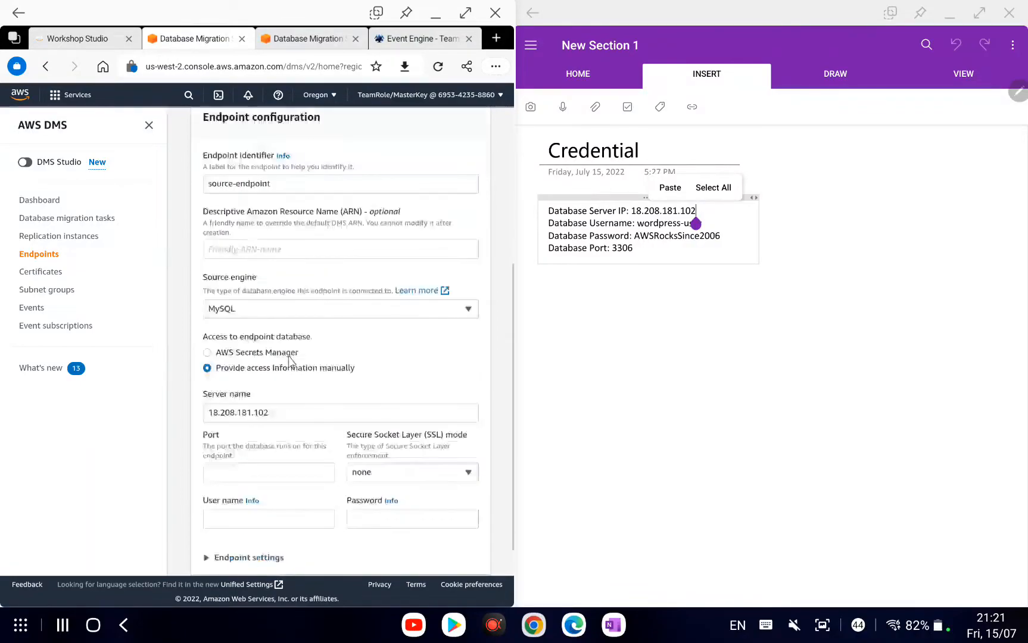
pyautogui.click(291, 481)
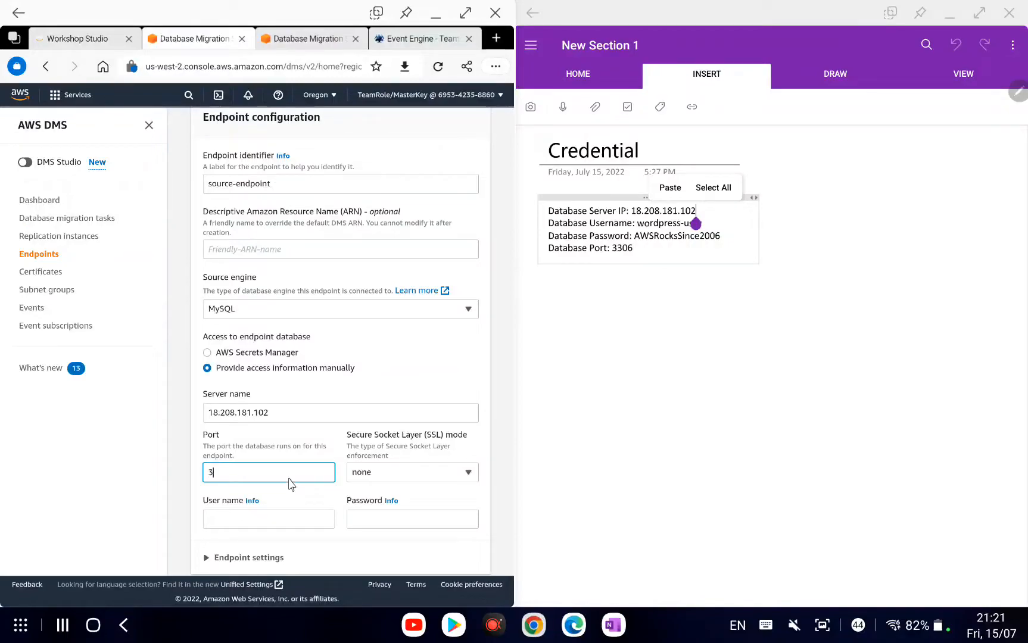
pyautogui.click(370, 477)
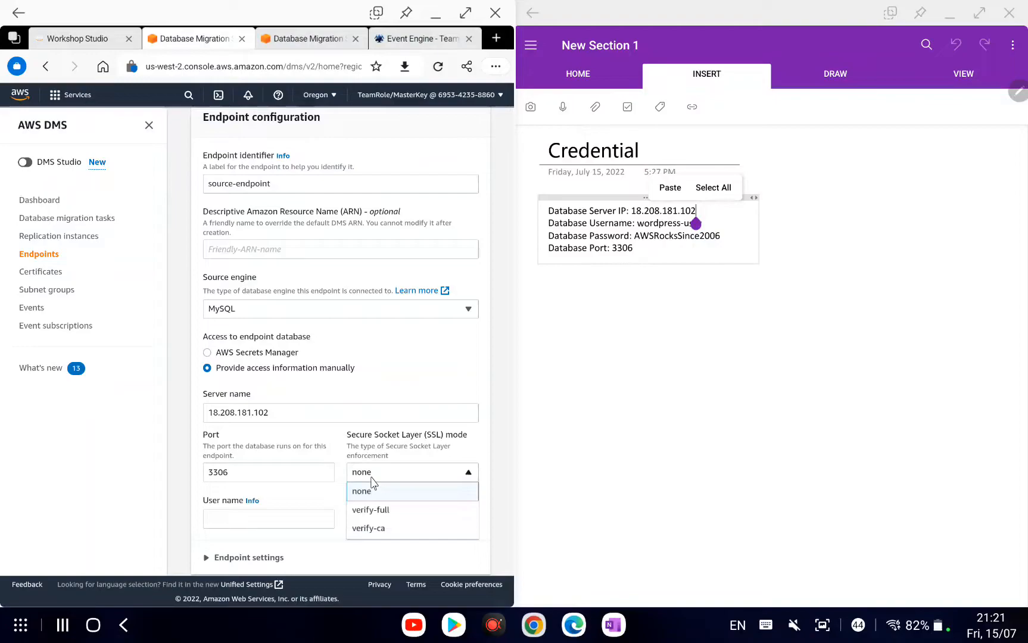
pyautogui.click(371, 480)
pyautogui.click(276, 526)
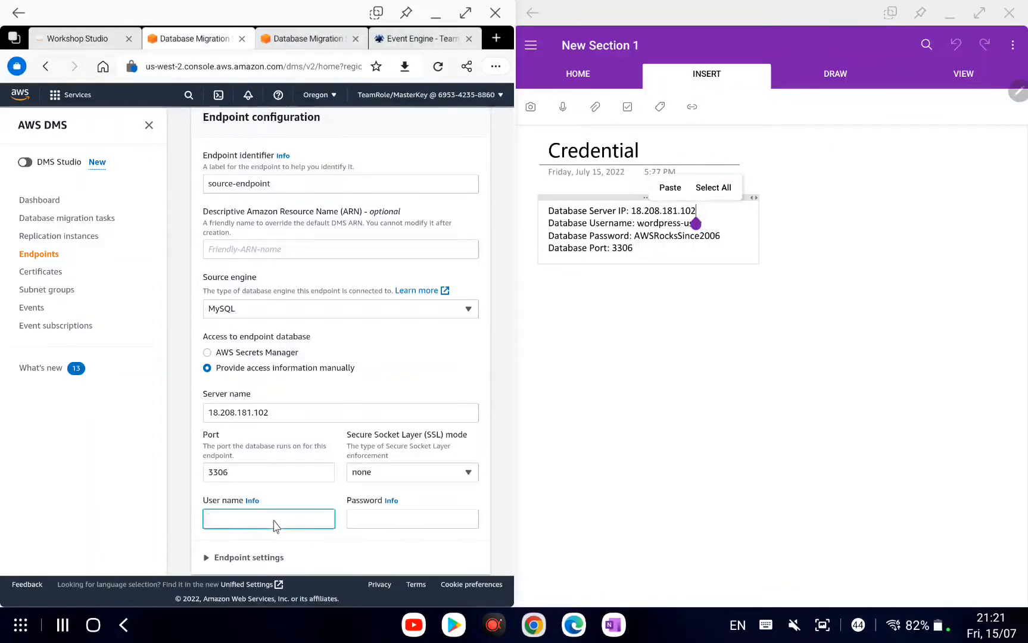
# Copy the database user name from the dashboard and paste it into the User name field.
pyautogui.click(412, 39)
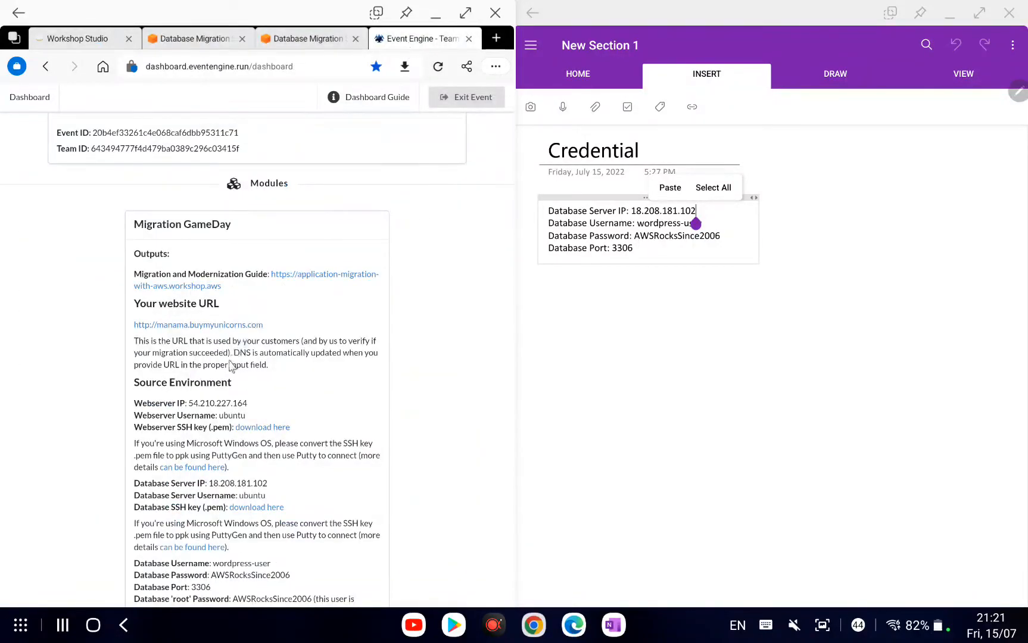
pyautogui.scroll(-2, 231, 365)
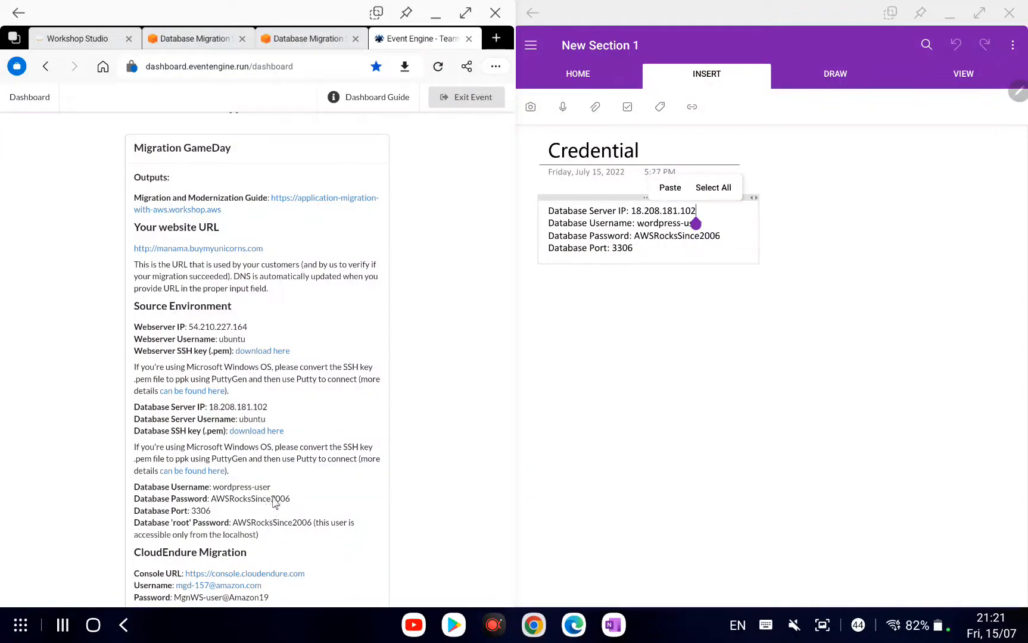
pyautogui.moveTo(270, 488); pyautogui.dragTo(224, 489)
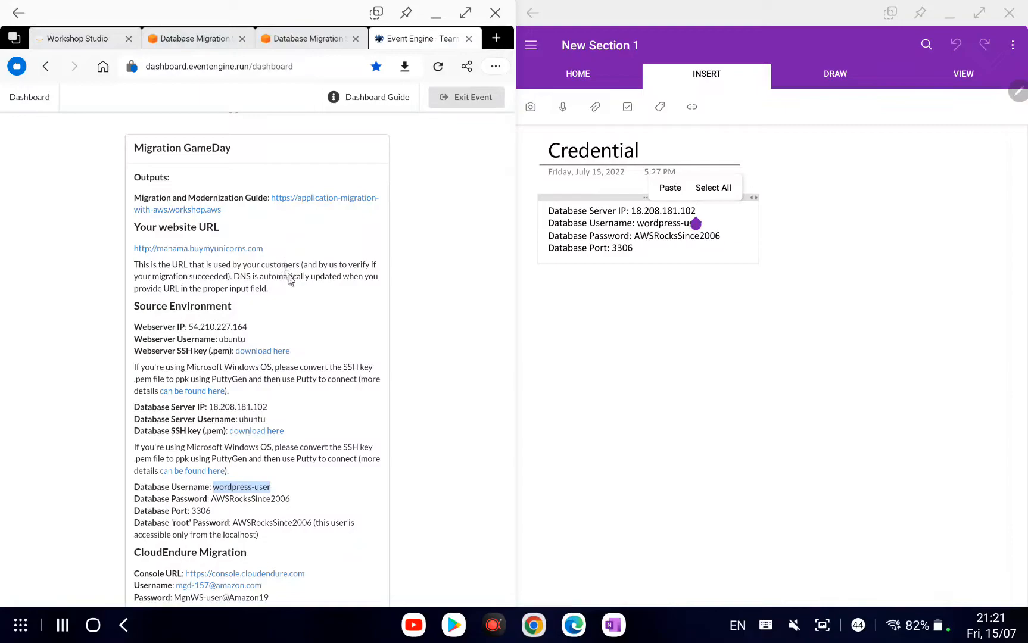
pyautogui.click(205, 40)
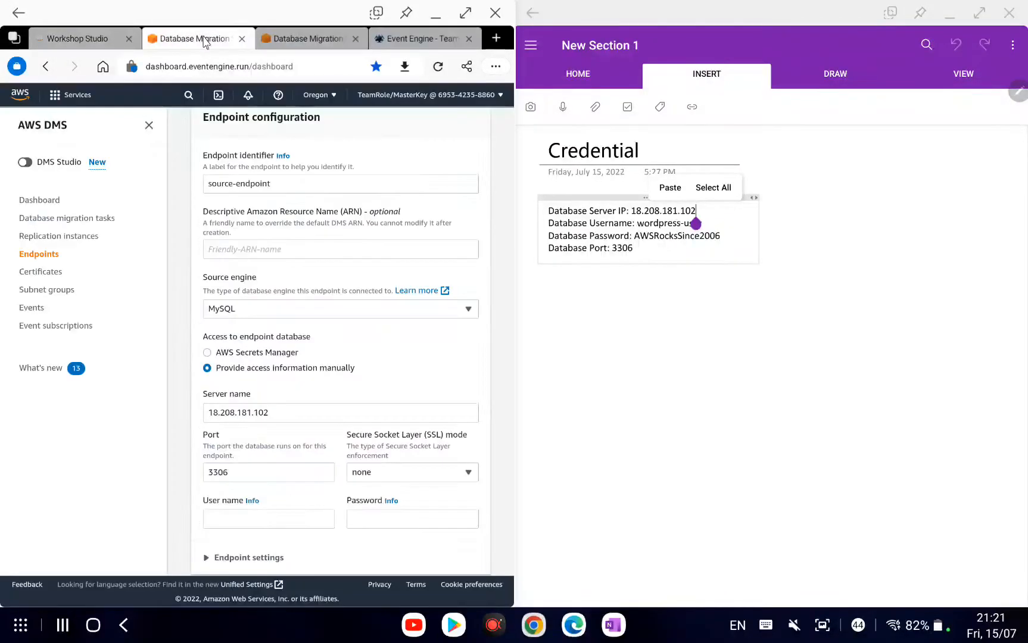
pyautogui.click(260, 516)
pyautogui.write('wordpress-user')
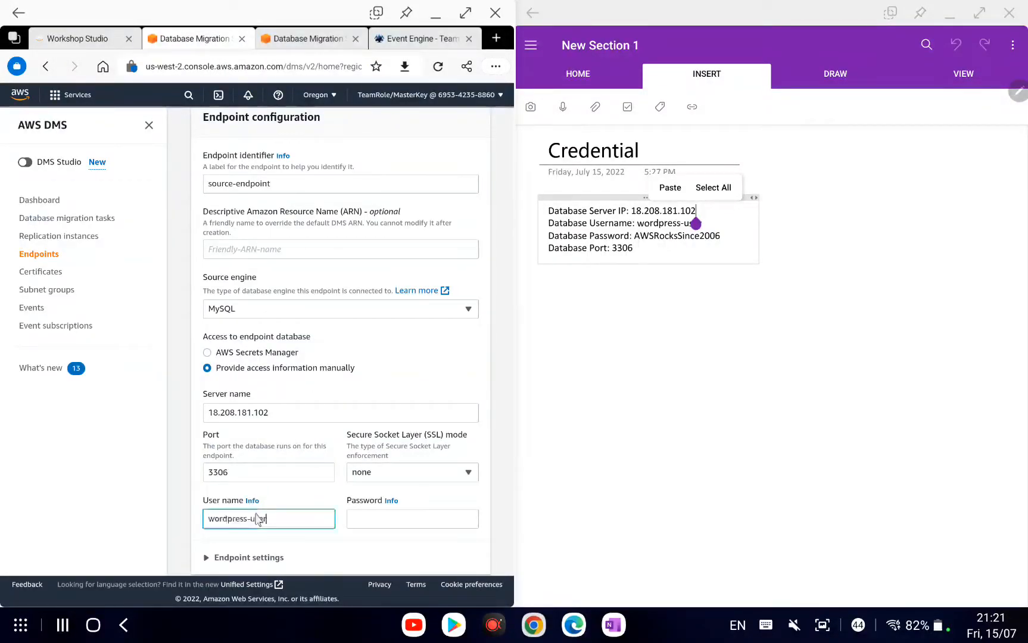
# Copy the database password from the dashboard and paste it into the Password field, checking it.
pyautogui.click(389, 39)
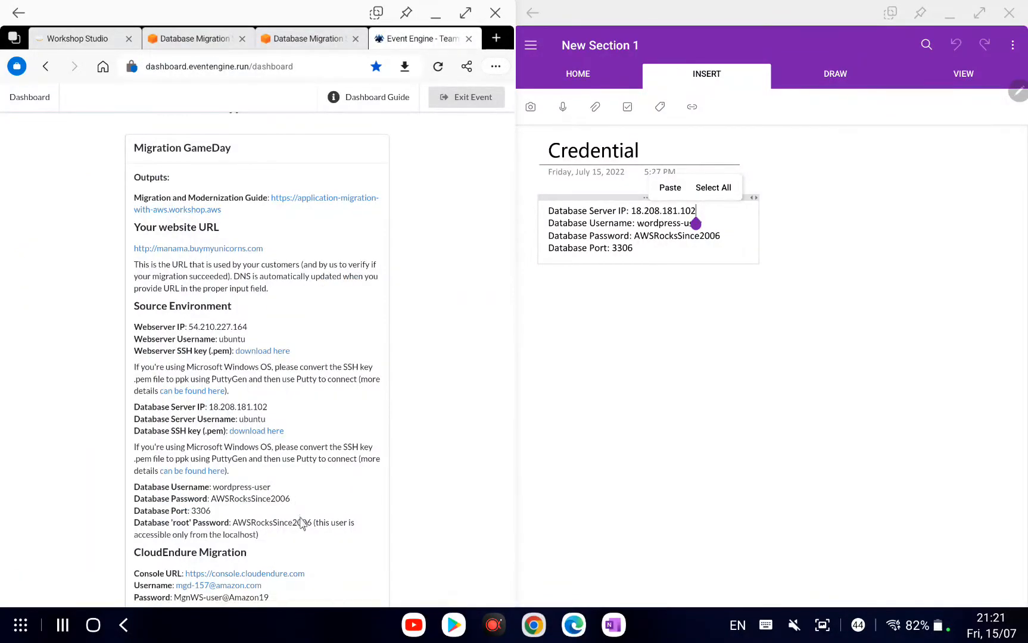
pyautogui.moveTo(291, 500); pyautogui.dragTo(211, 506)
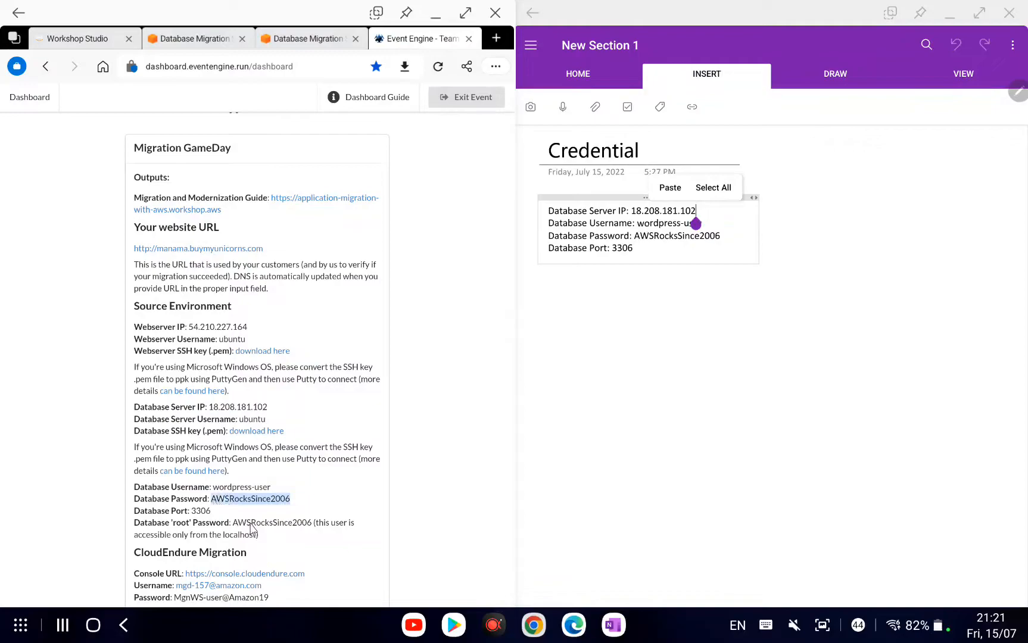
pyautogui.click(218, 40)
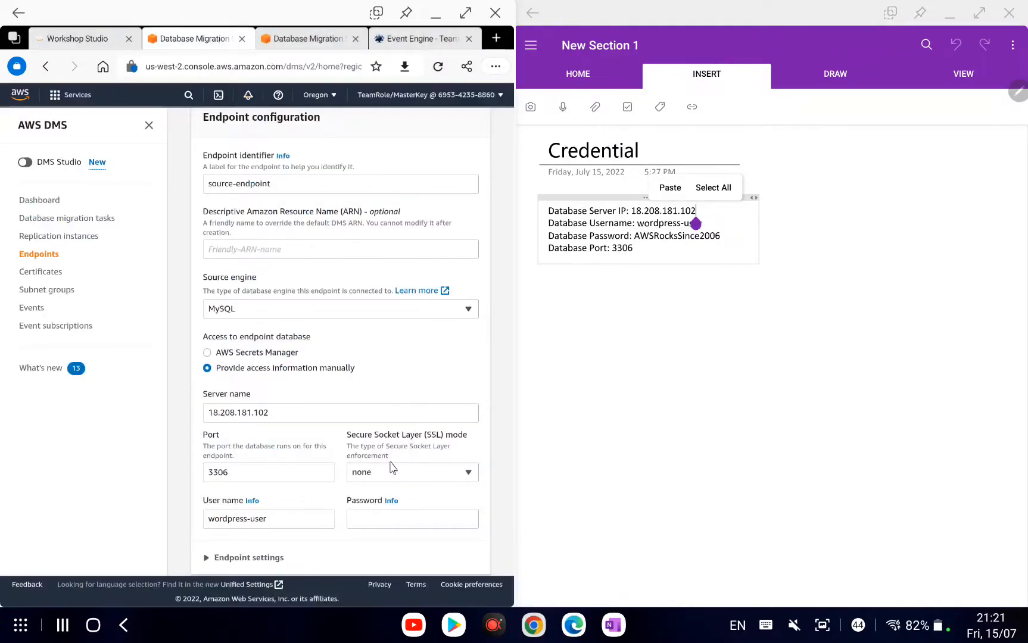
pyautogui.click(394, 521)
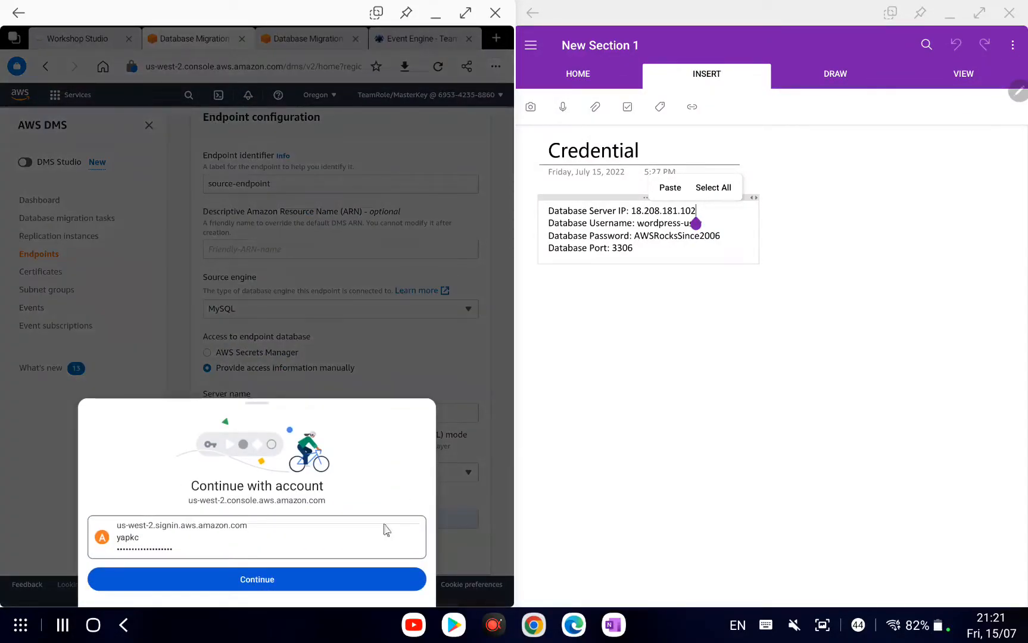
pyautogui.click(444, 532)
pyautogui.click(408, 522)
pyautogui.hotkey('ctrl', 'v')
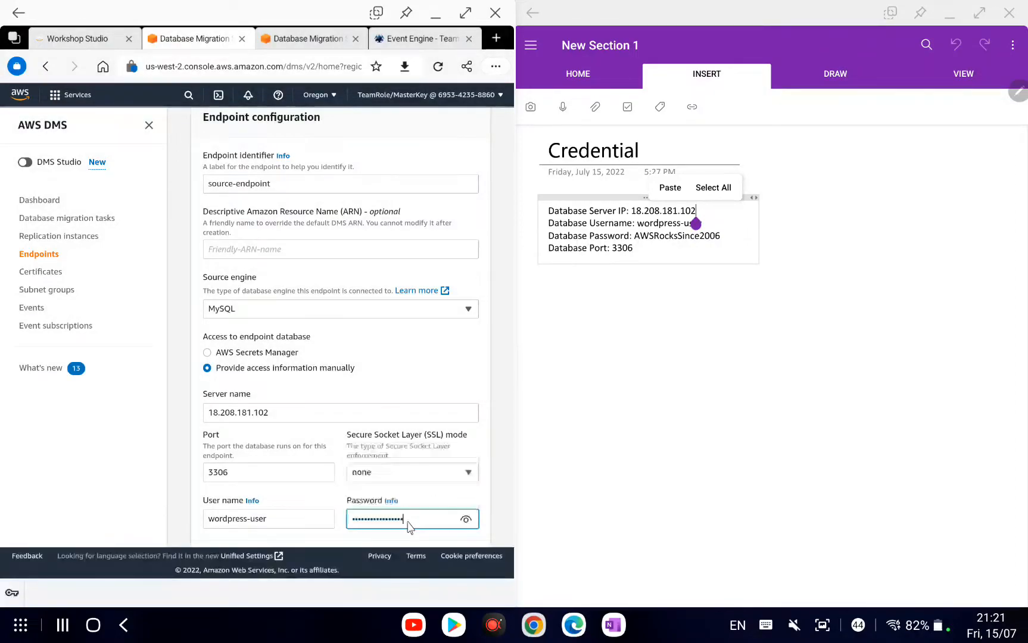
pyautogui.click(466, 518)
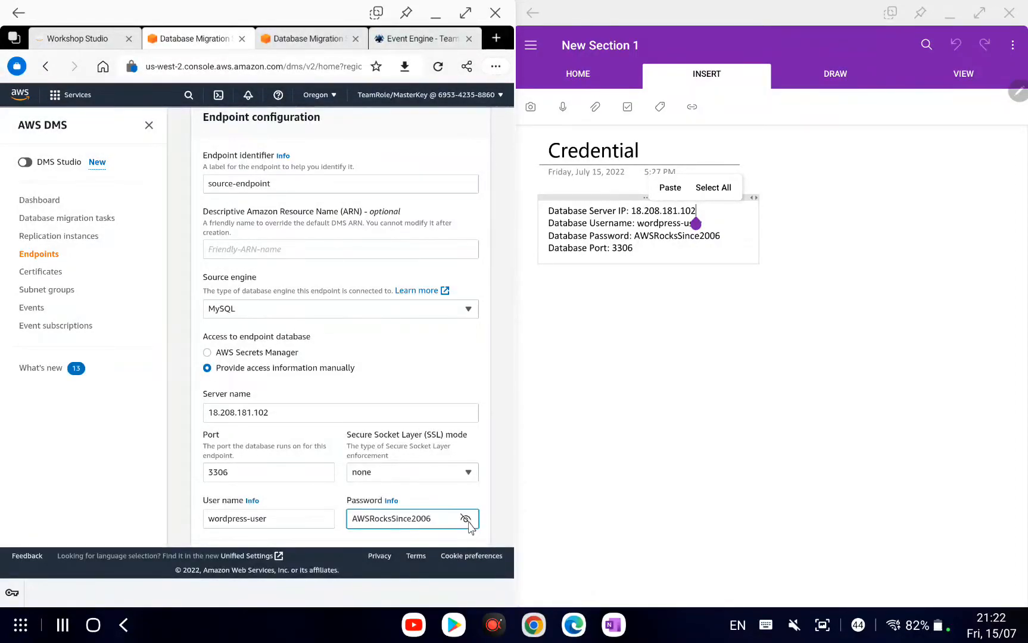
pyautogui.click(467, 519)
pyautogui.click(421, 466)
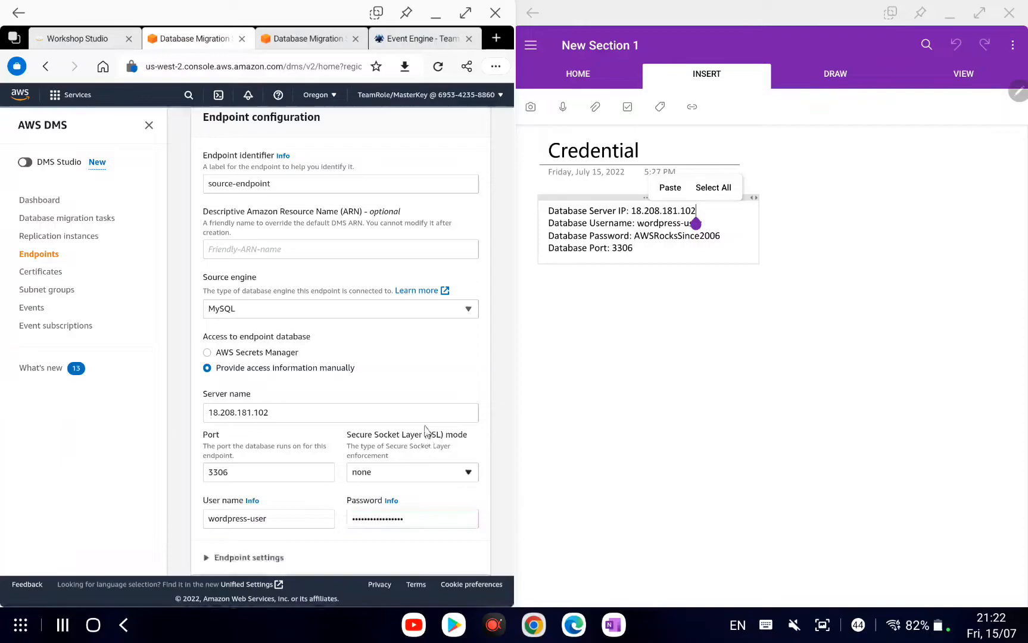
# Switch OneNote to the AWS Database Migration lab page and scroll down to the L6 sketch.
pyautogui.scroll(-1, 422, 419)
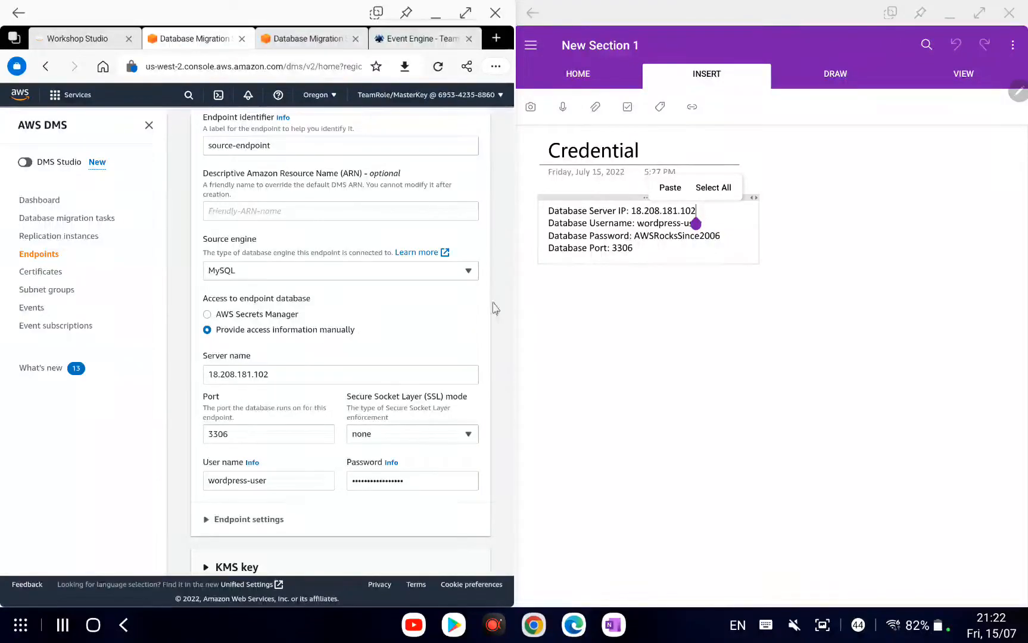
pyautogui.click(532, 57)
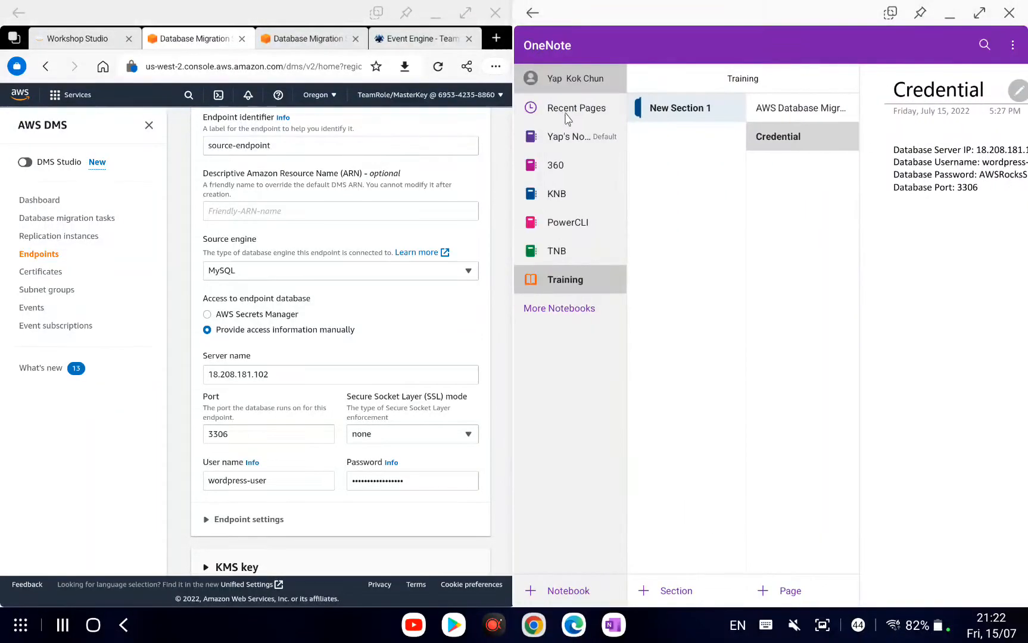
pyautogui.click(750, 109)
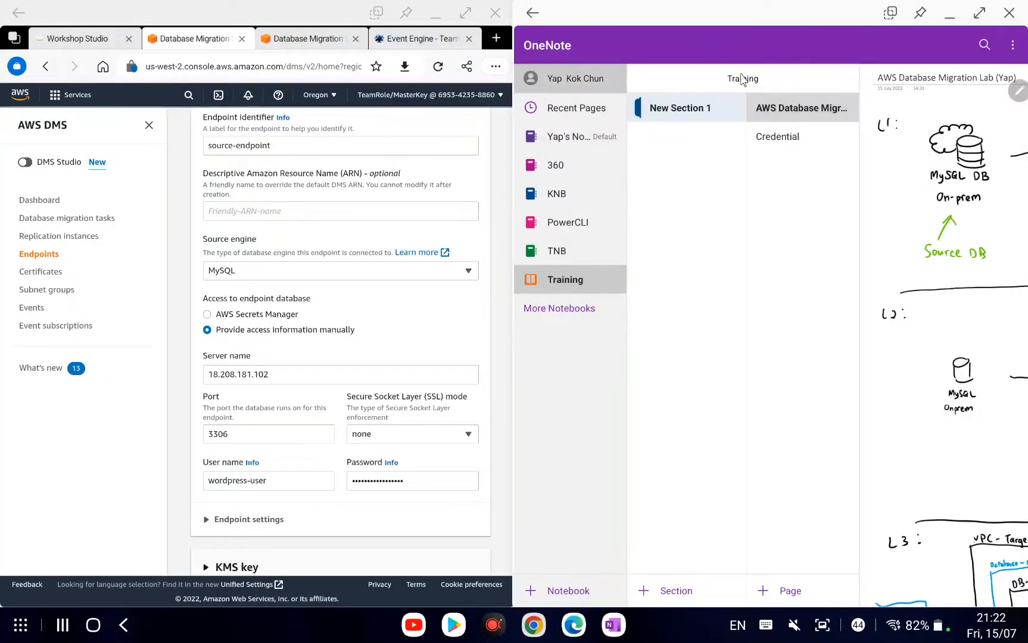
pyautogui.scroll(-8, 779, 356)
pyautogui.scroll(-6, 778, 356)
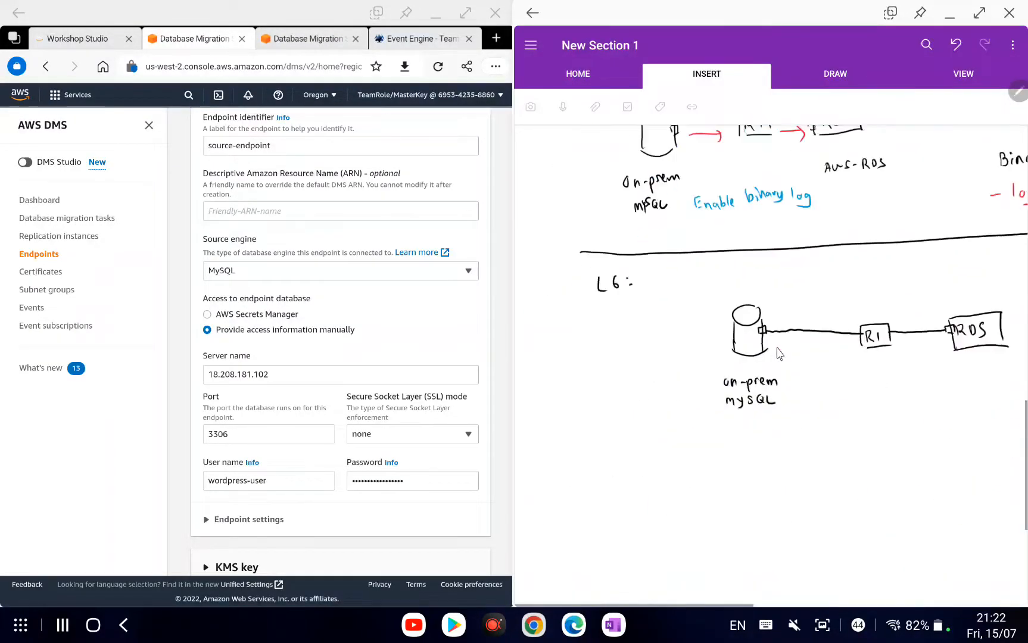
pyautogui.scroll(-2, 292, 376)
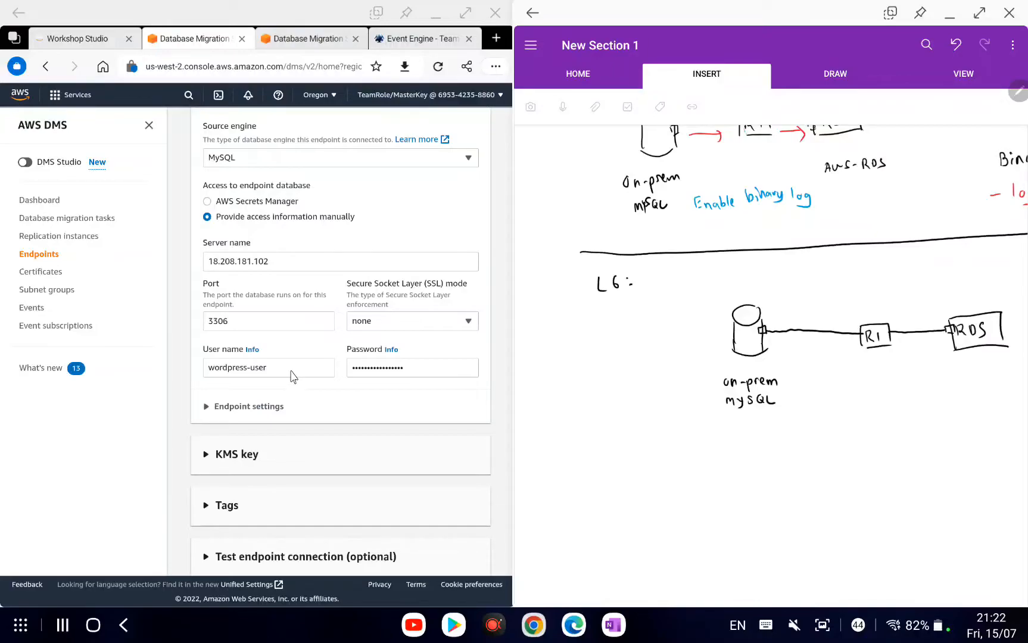
pyautogui.scroll(-1, 300, 376)
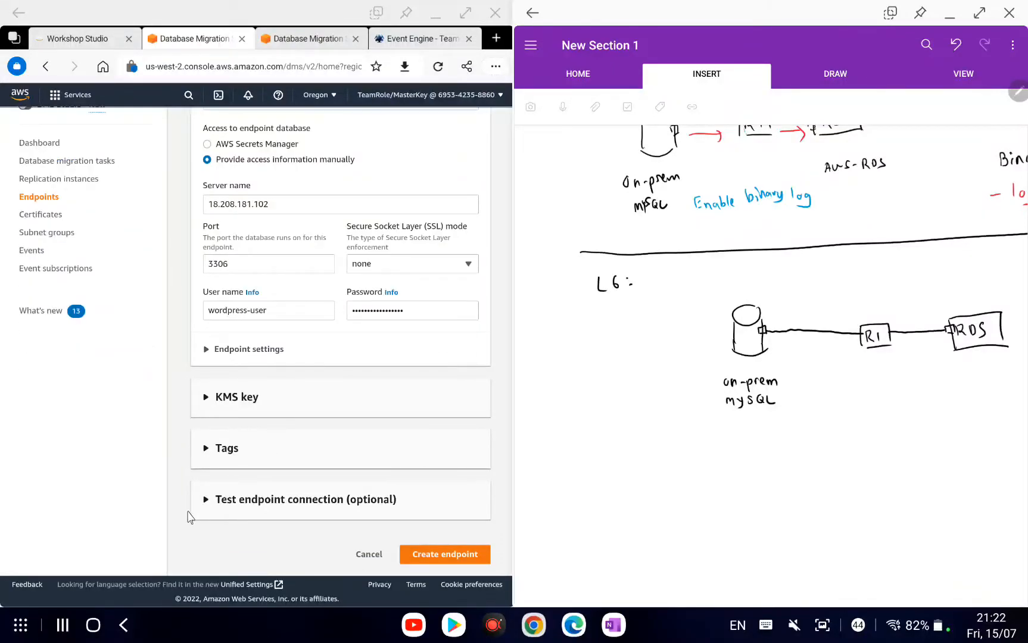
# Expand the endpoint connection test and select VPC vpc-05e981c61e10161c2 and replication-instance.
pyautogui.click(205, 500)
pyautogui.scroll(-2, 272, 437)
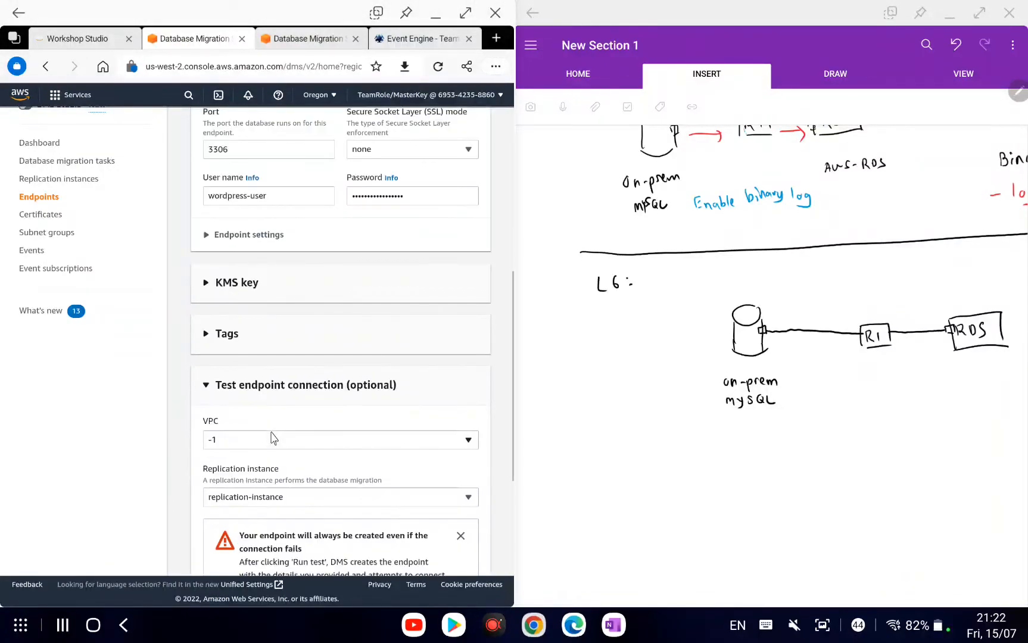
pyautogui.click(273, 440)
pyautogui.click(271, 474)
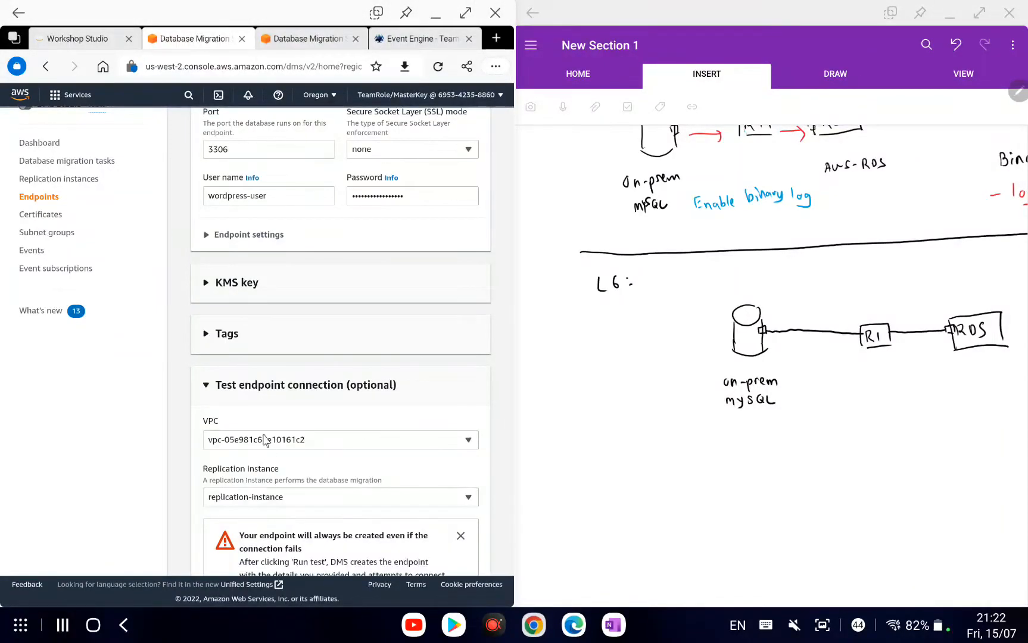
pyautogui.scroll(-2, 260, 394)
pyautogui.click(262, 386)
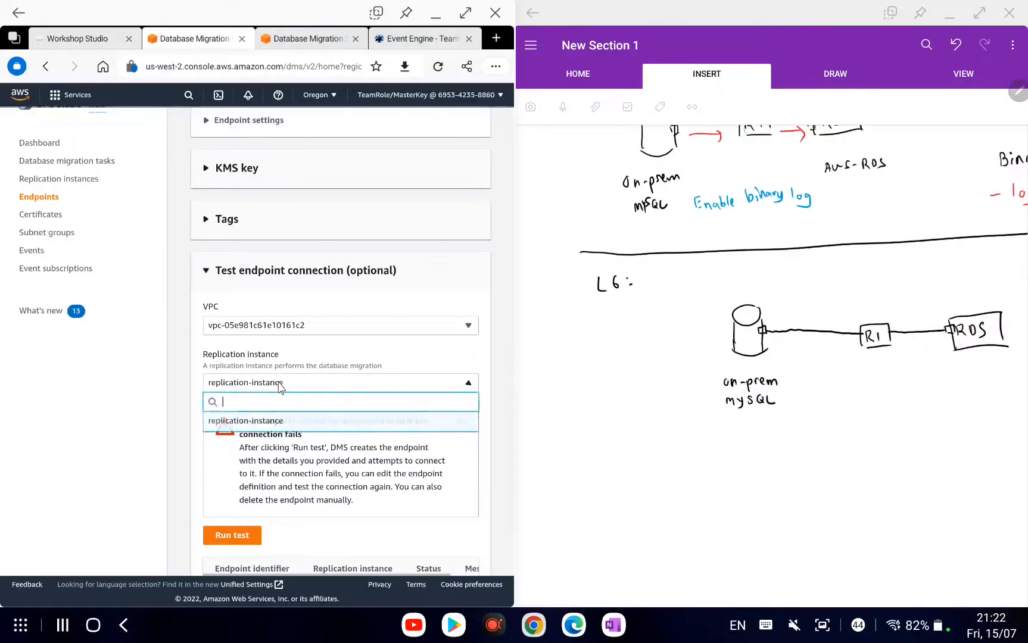
pyautogui.click(270, 424)
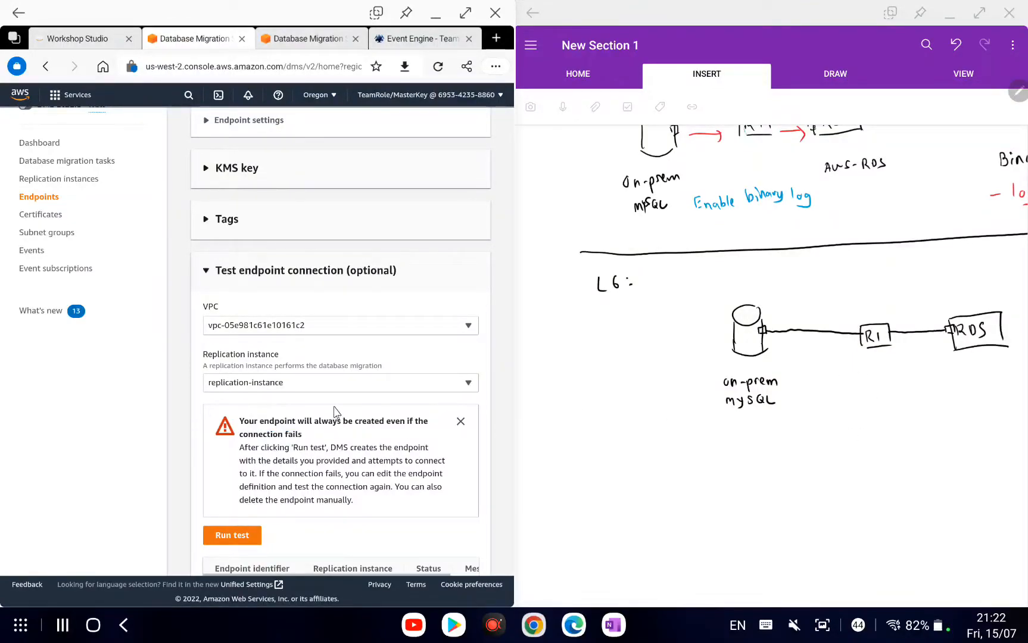
# Run the source-endpoint connection test and dismiss the endpoint creation warning.
pyautogui.scroll(-1, 334, 405)
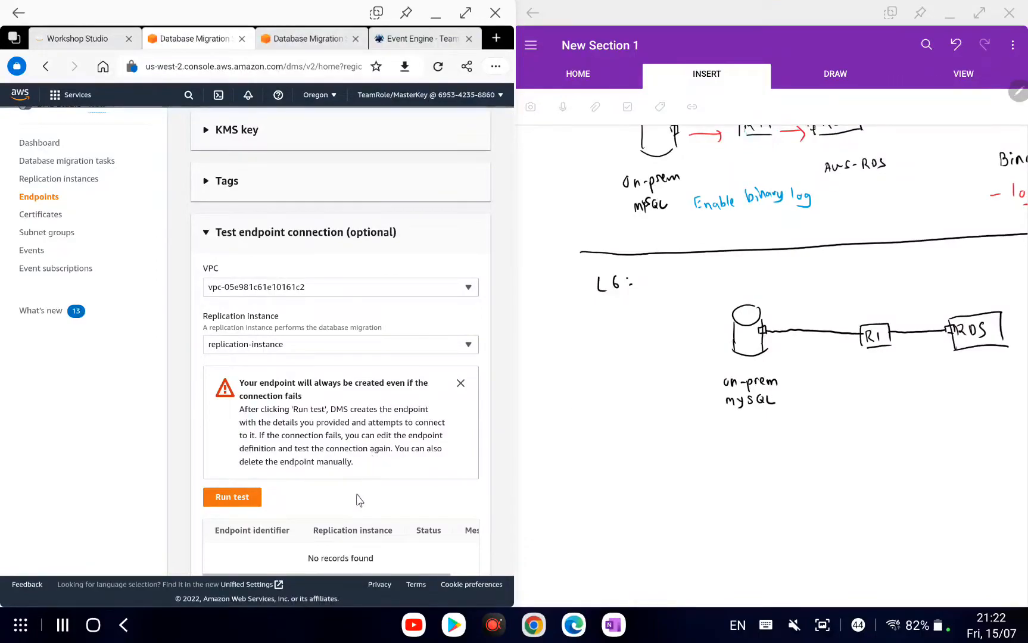
pyautogui.scroll(-2, 360, 500)
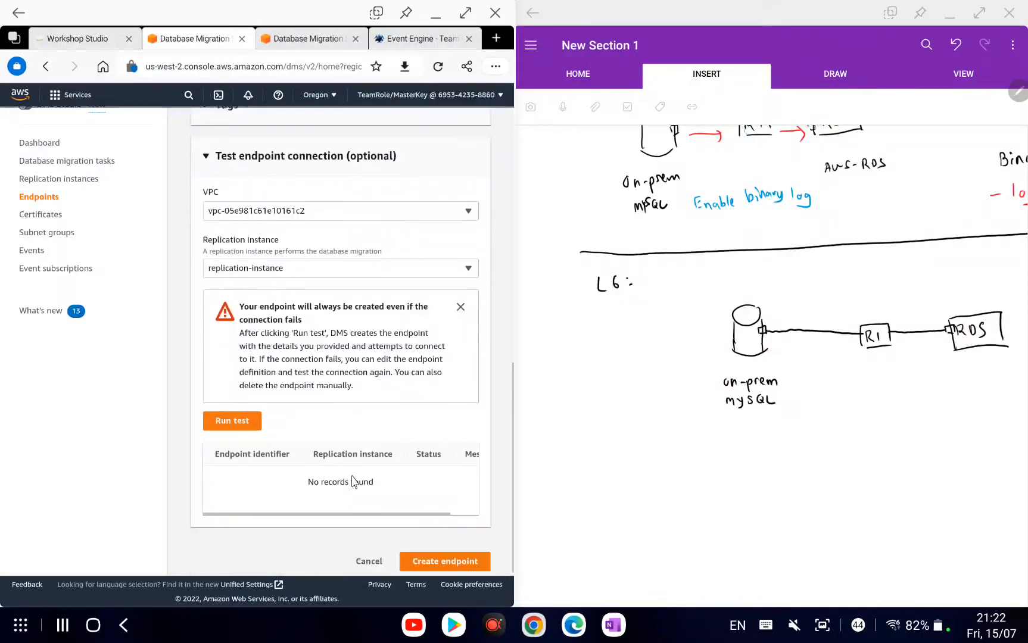
pyautogui.click(244, 424)
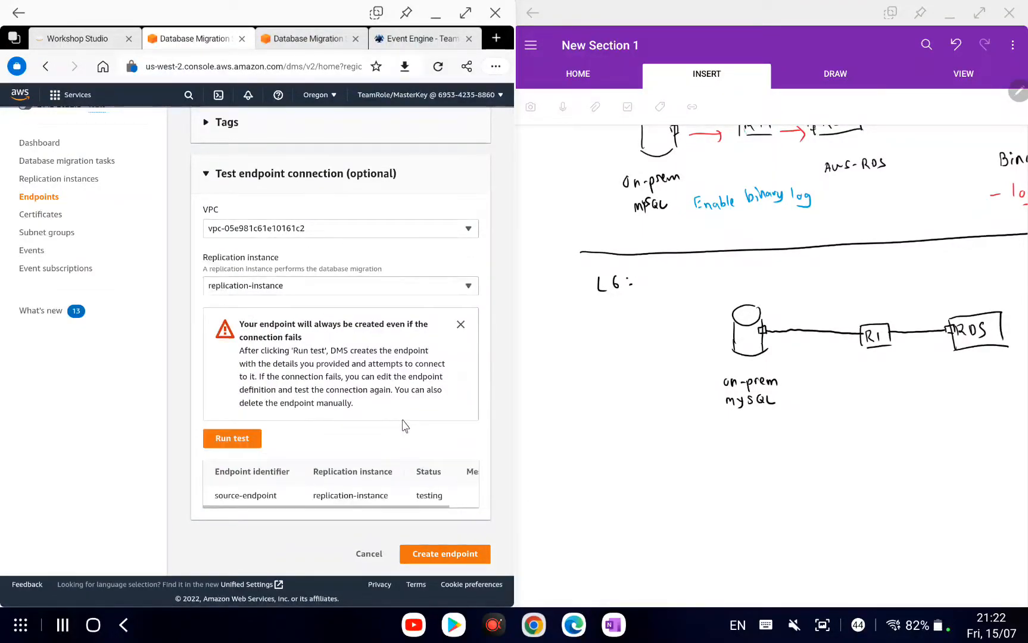
pyautogui.click(467, 13)
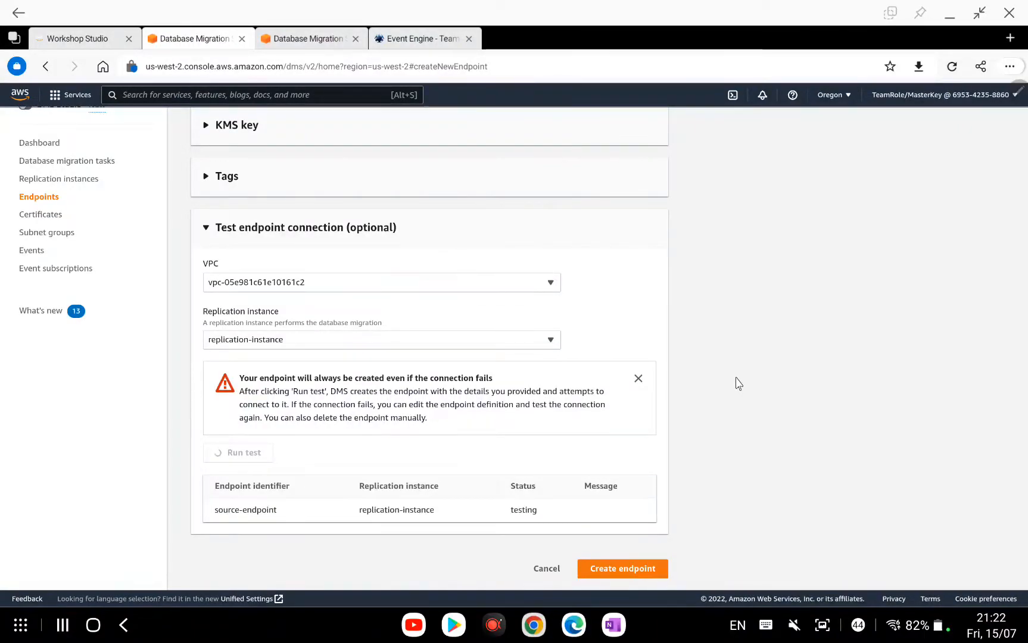
pyautogui.click(637, 380)
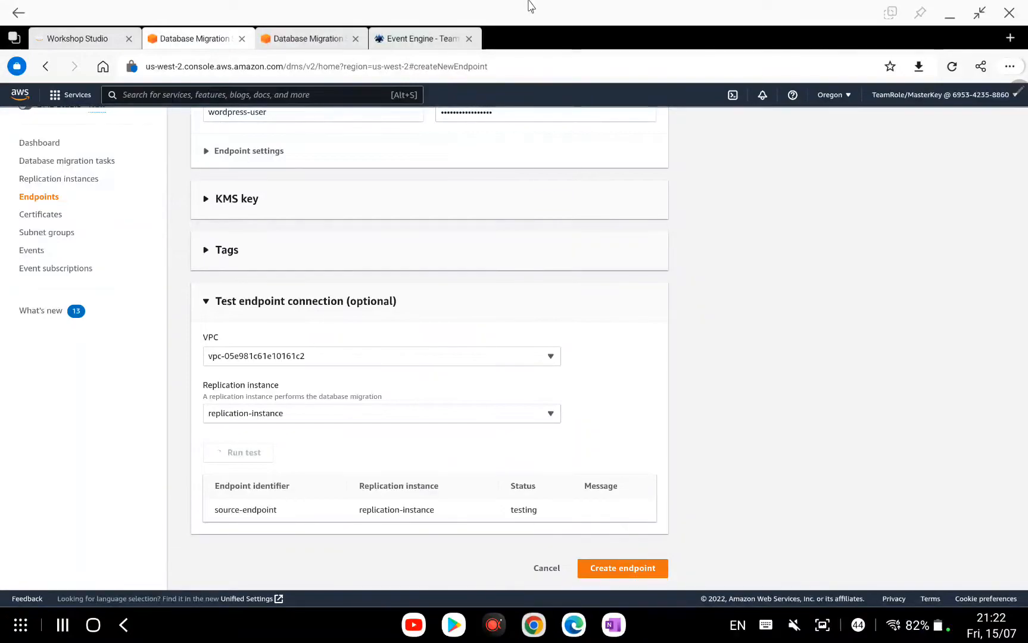
pyautogui.moveTo(532, 24)
pyautogui.mouseDown()
pyautogui.moveTo(528, 48)
pyautogui.moveTo(549, 100)
pyautogui.moveTo(541, 14)
pyautogui.mouseUp()
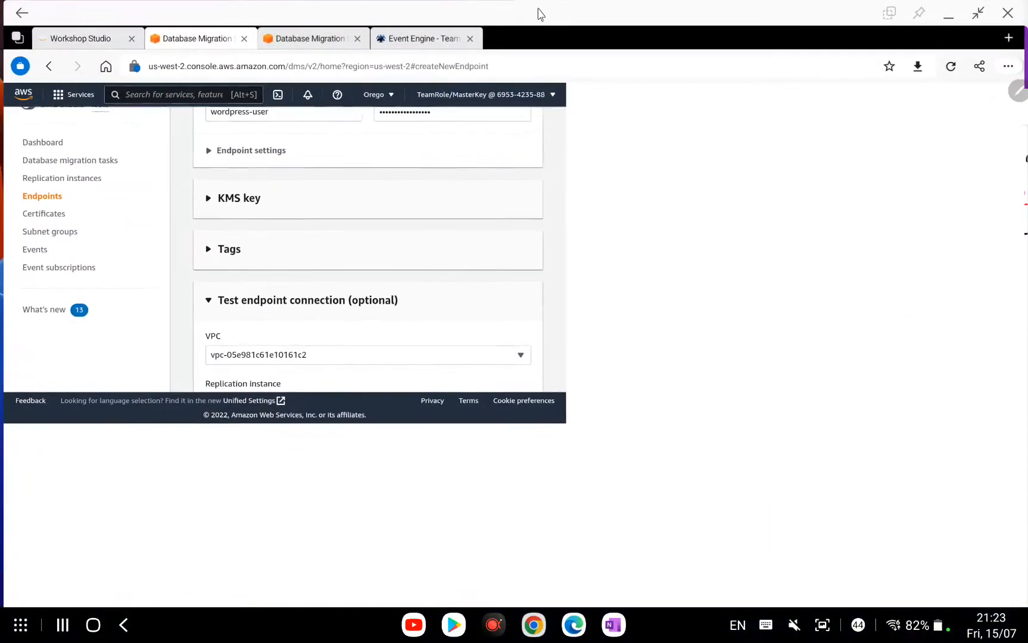
# Bring OneNote up full screen on the L6 diagram page.
pyautogui.click(614, 623)
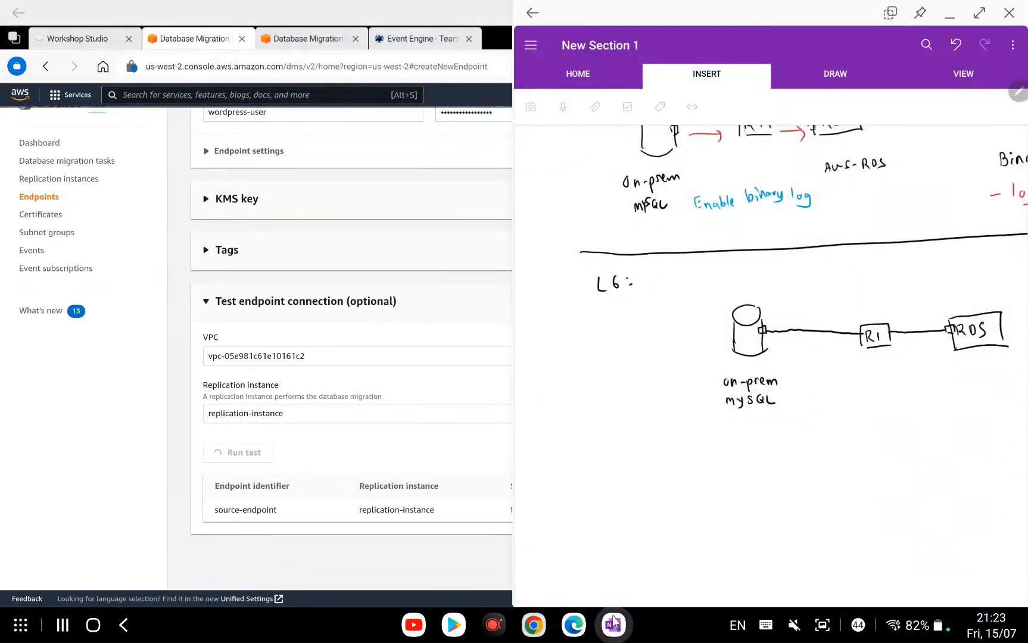
pyautogui.click(778, 414)
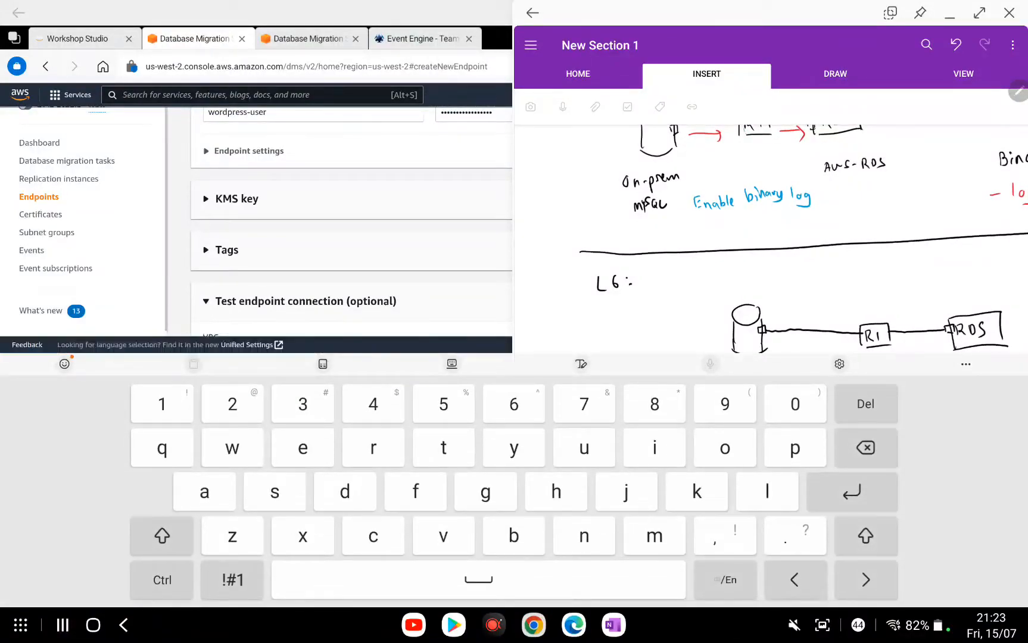
pyautogui.click(979, 13)
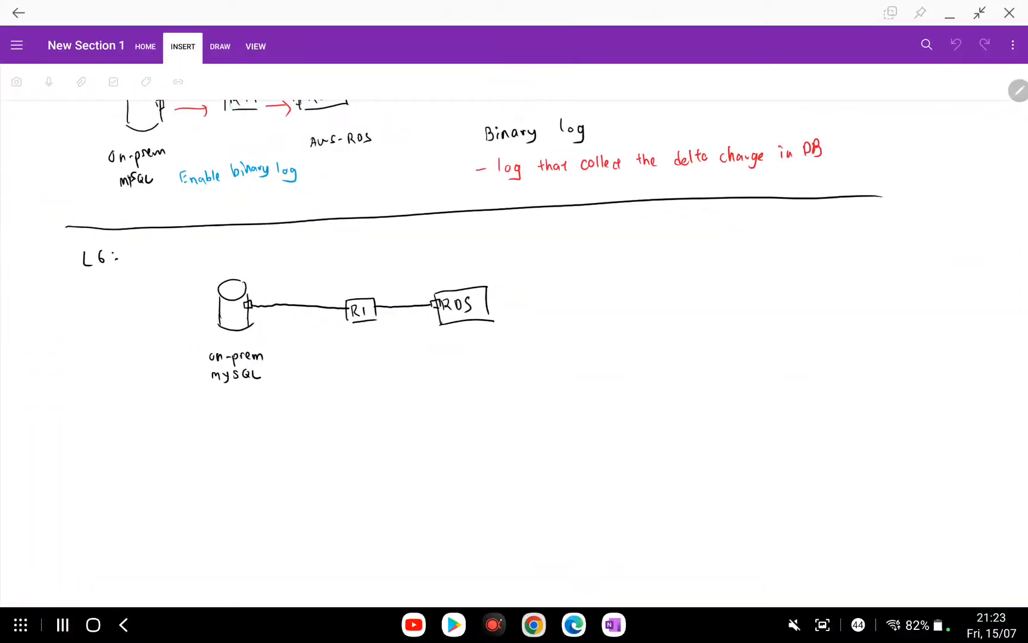
pyautogui.click(795, 625)
pyautogui.click(572, 328)
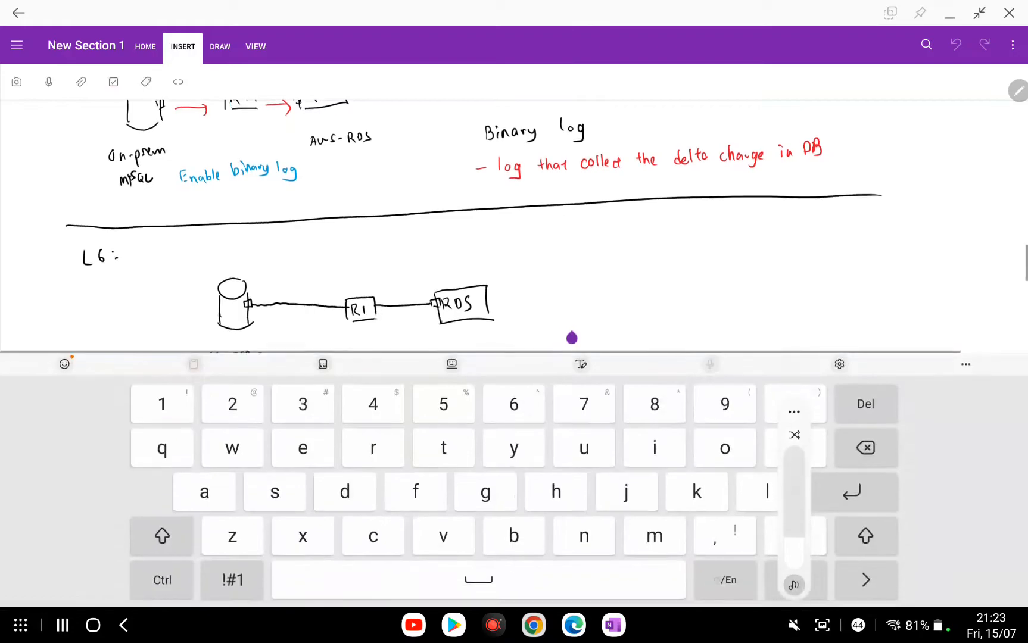
# Draw a blue arrow at the MySQL connector labelled source-endpoint, then go back to the browser.
pyautogui.click(219, 47)
pyautogui.click(103, 82)
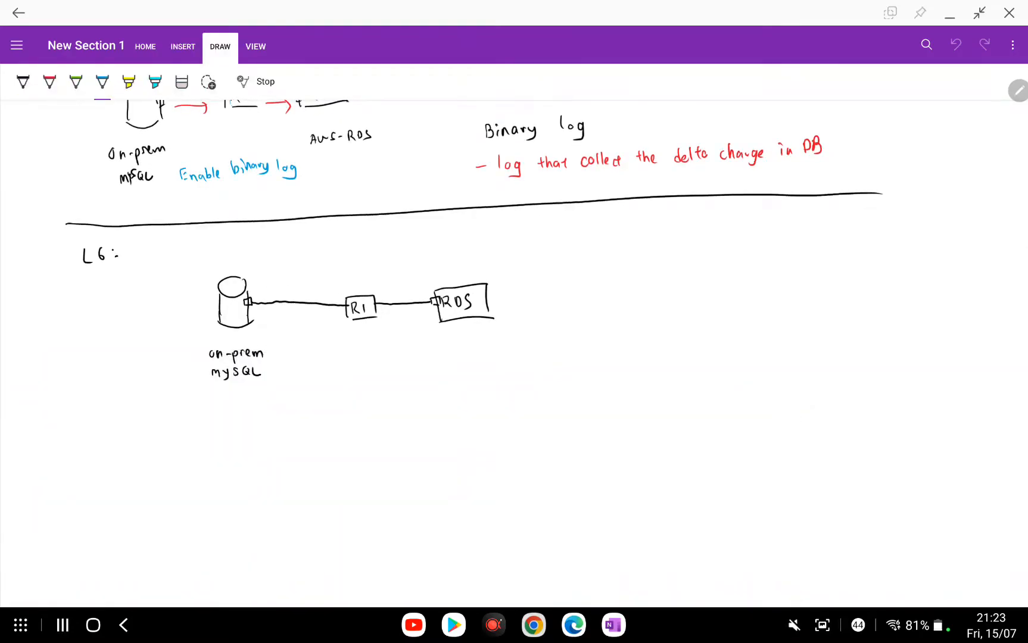
pyautogui.moveTo(249, 288); pyautogui.dragTo(258, 295)
pyautogui.moveTo(274, 250)
pyautogui.mouseDown()
pyautogui.moveTo(269, 259)
pyautogui.moveTo(279, 255)
pyautogui.mouseUp()
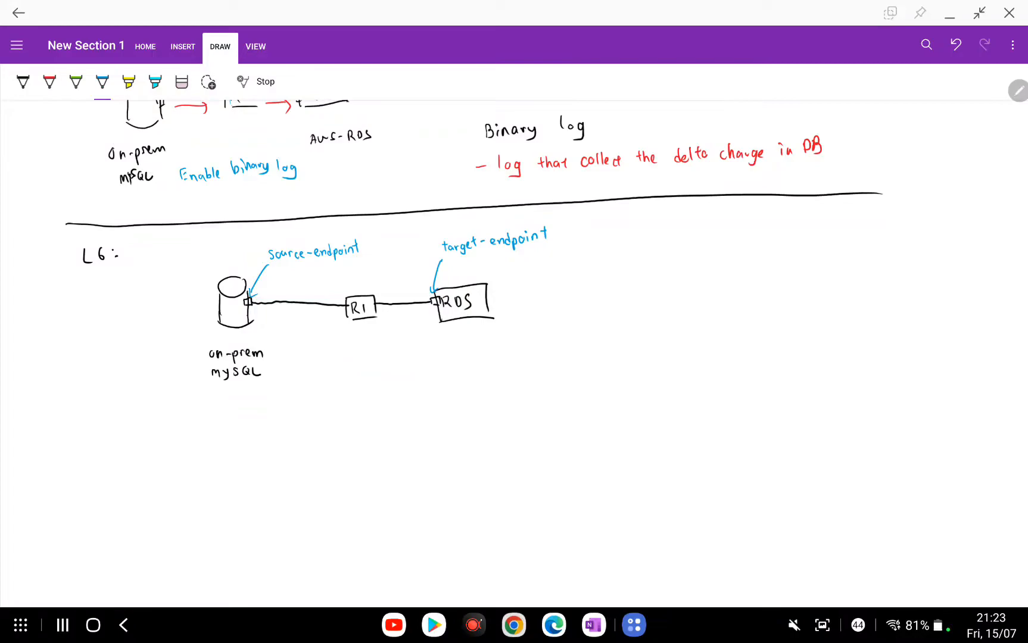
pyautogui.click(554, 625)
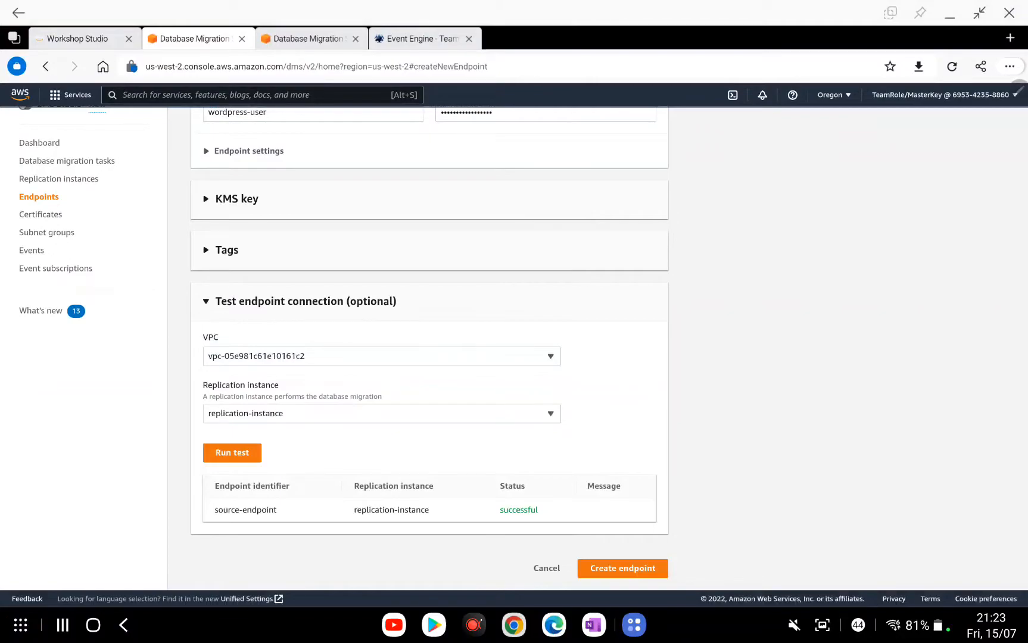
# Create source-endpoint, then start a new endpoint with the Target endpoint type selected.
pyautogui.click(616, 571)
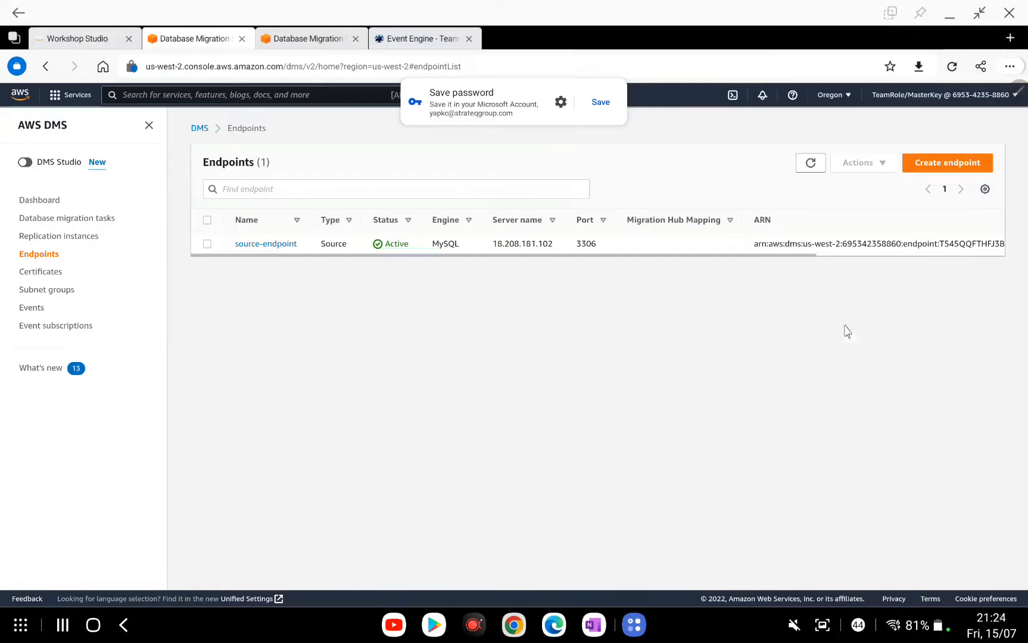
pyautogui.click(947, 162)
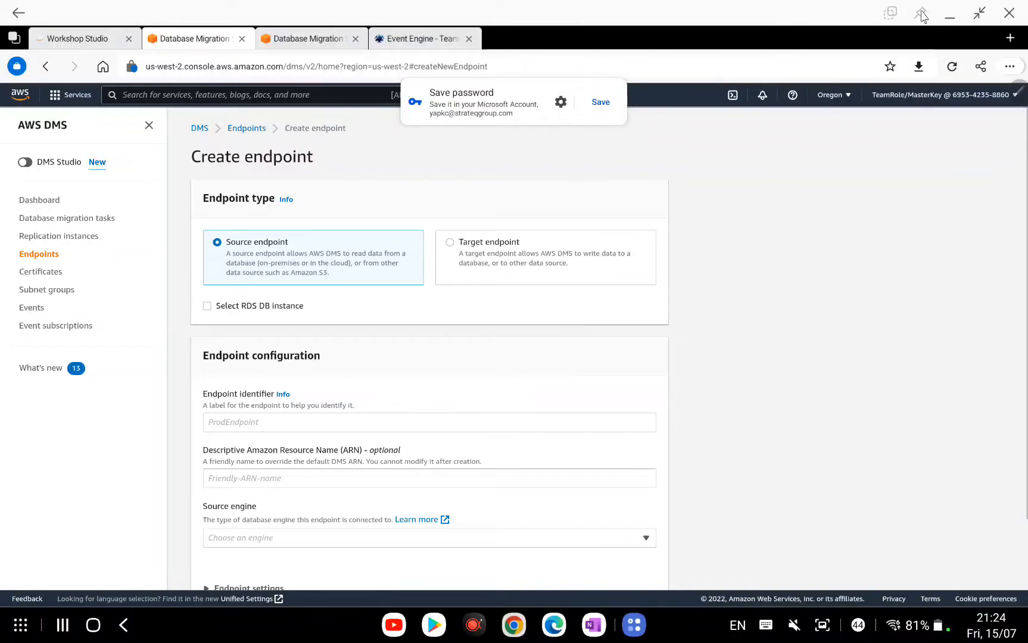
pyautogui.moveTo(531, 88); pyautogui.dragTo(784, 92)
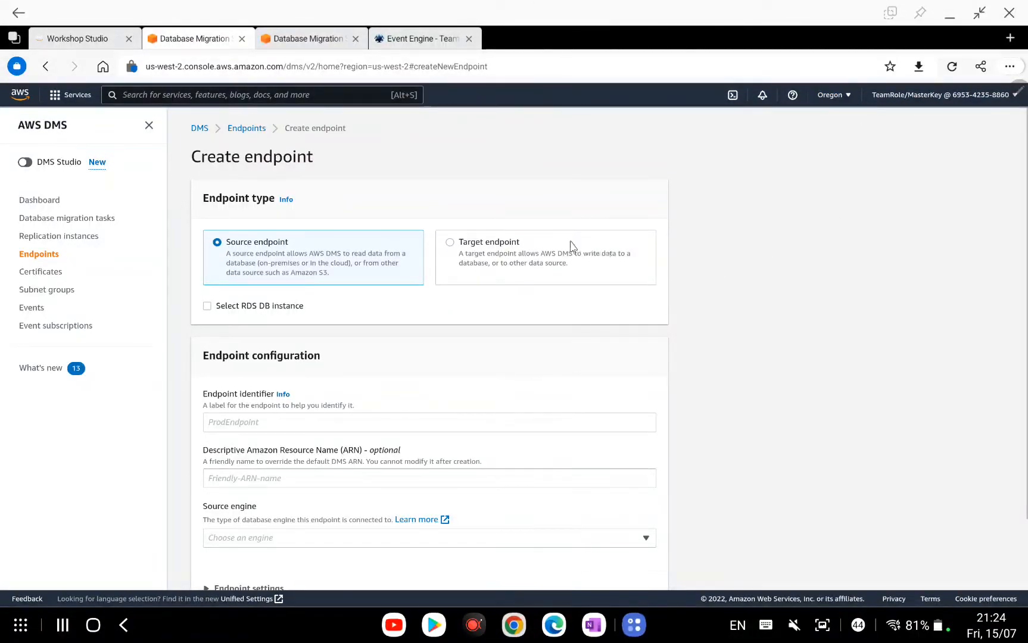
pyautogui.click(489, 251)
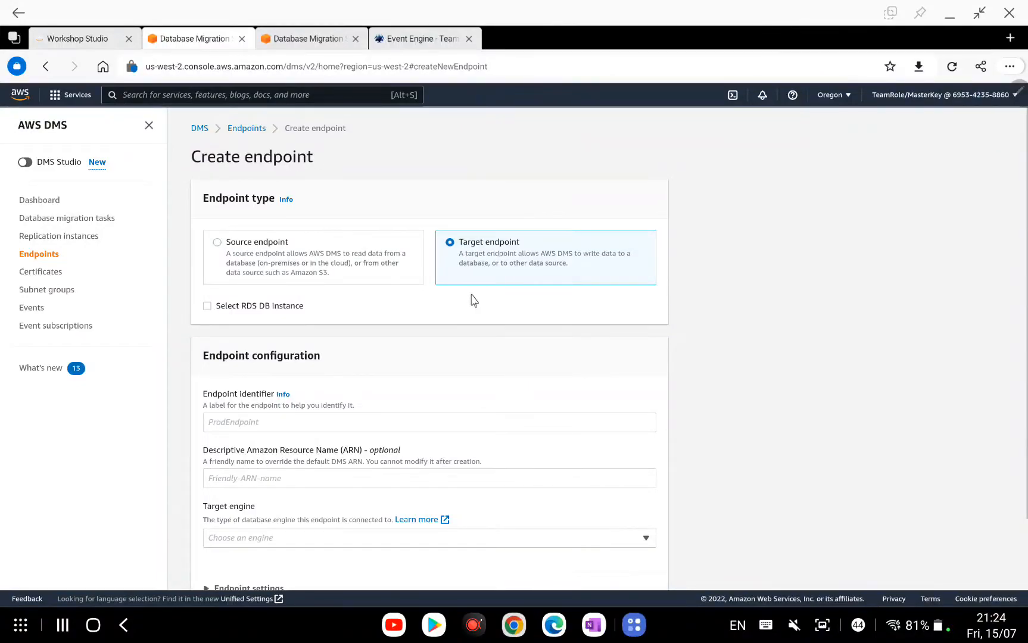
pyautogui.click(594, 626)
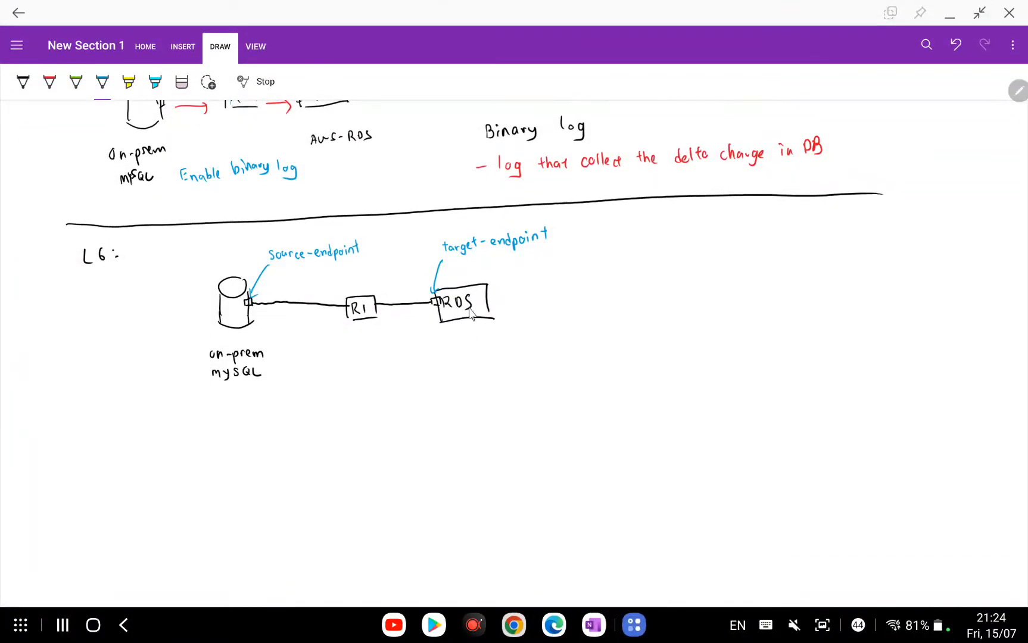
# Scroll back through the earlier OneNote lesson diagrams before returning to the Create endpoint form.
pyautogui.scroll(6, 438, 329)
pyautogui.scroll(3, 440, 331)
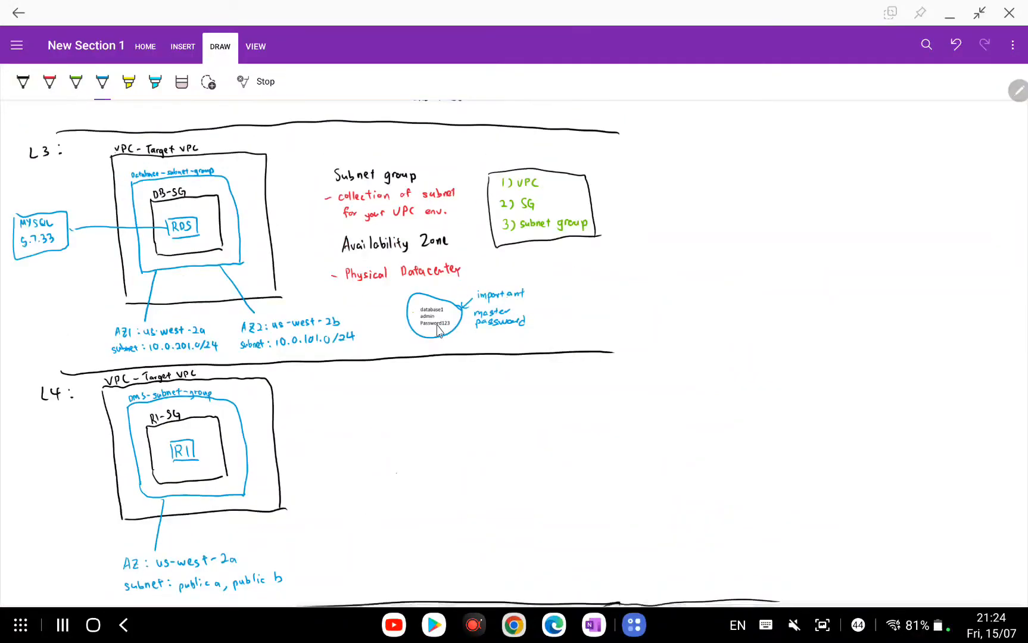
pyautogui.scroll(2, 439, 331)
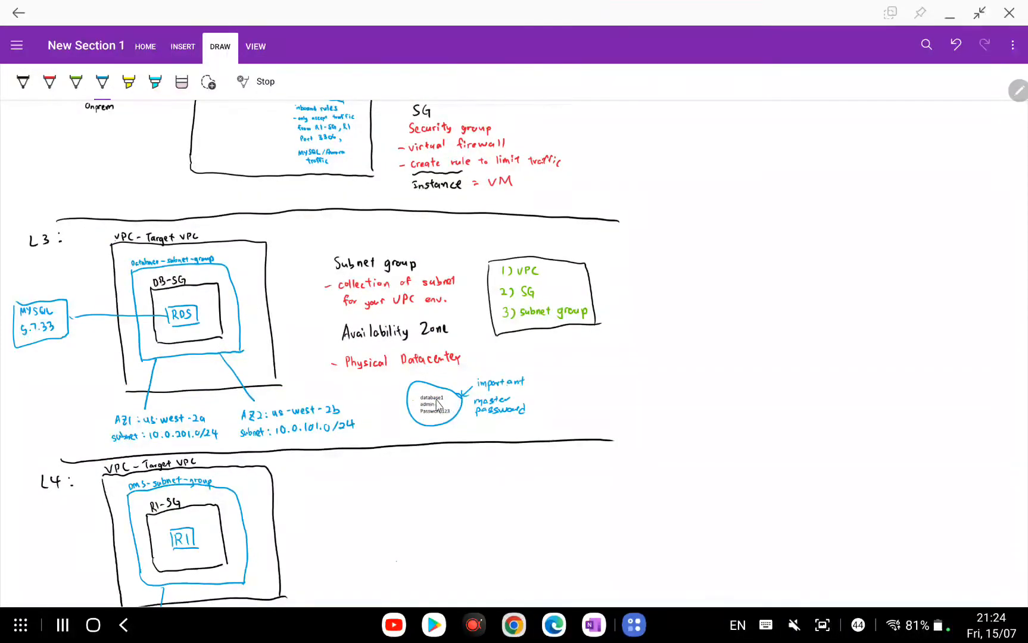
pyautogui.scroll(-15, 569, 409)
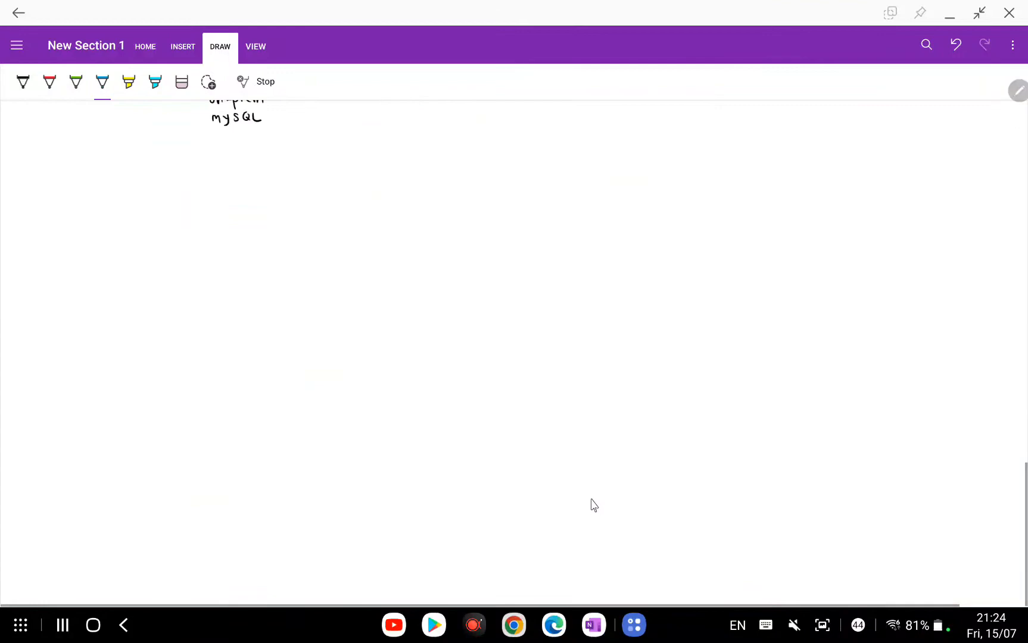
pyautogui.scroll(5, 592, 505)
pyautogui.click(553, 625)
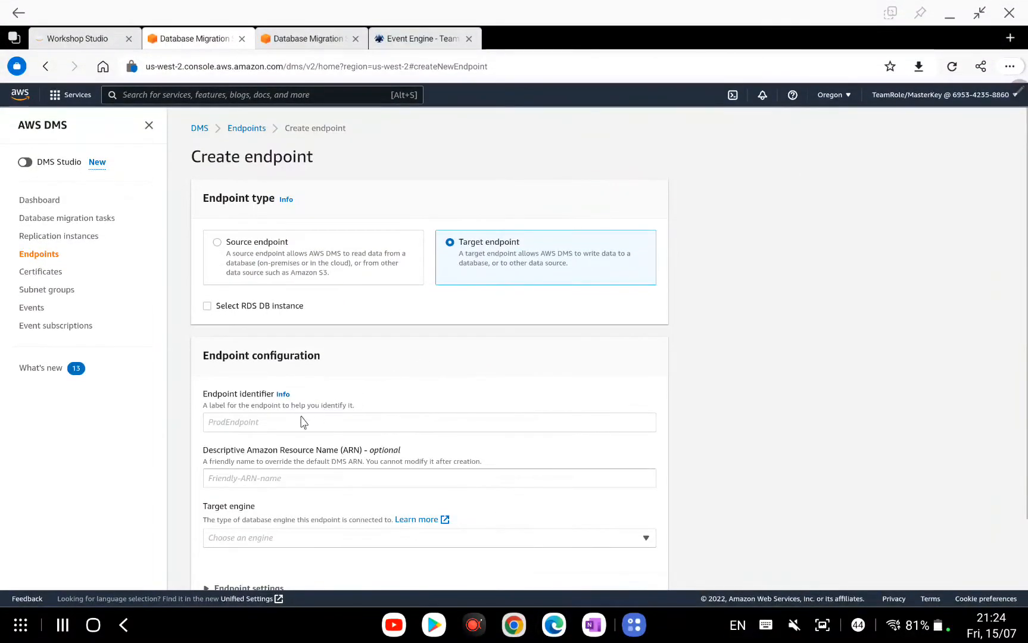
# Name the endpoint target-endpoint and choose MySQL as the target engine.
pyautogui.click(310, 423)
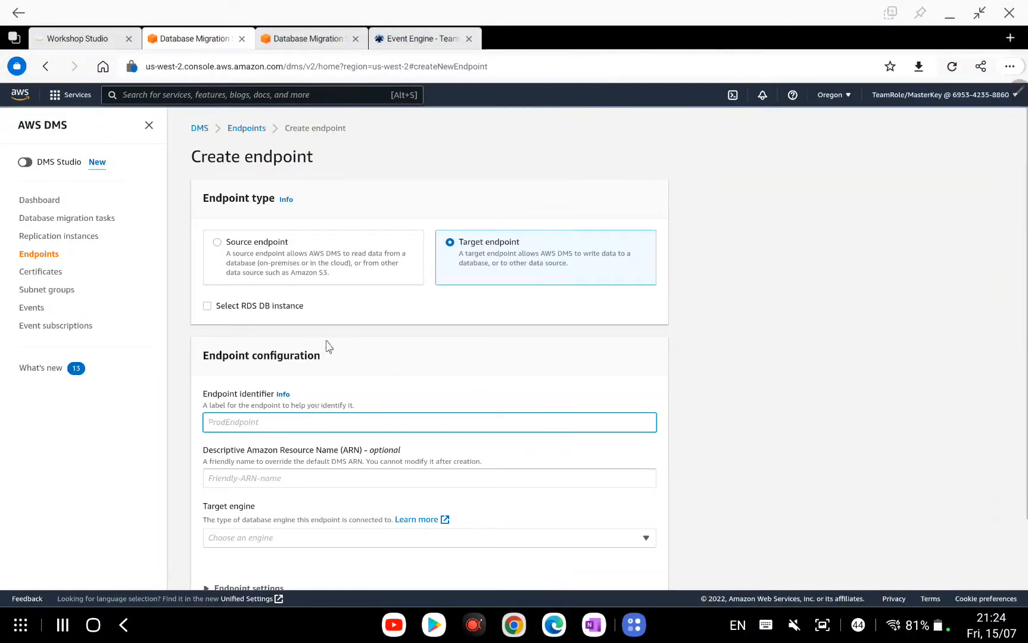
pyautogui.scroll(-1, 328, 346)
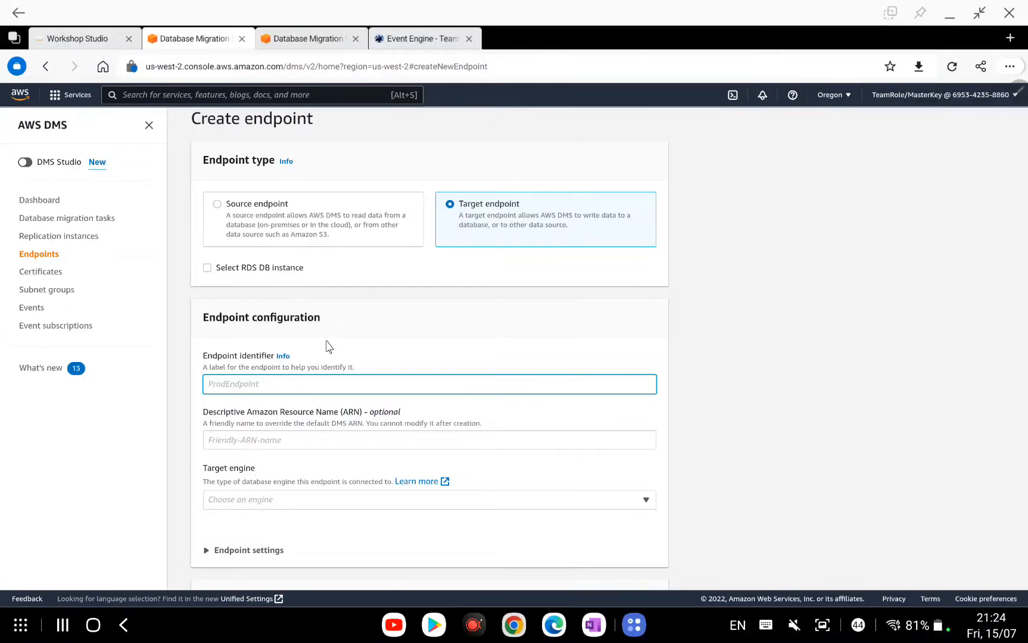
pyautogui.write('target-endpoint')
pyautogui.scroll(-1, 328, 346)
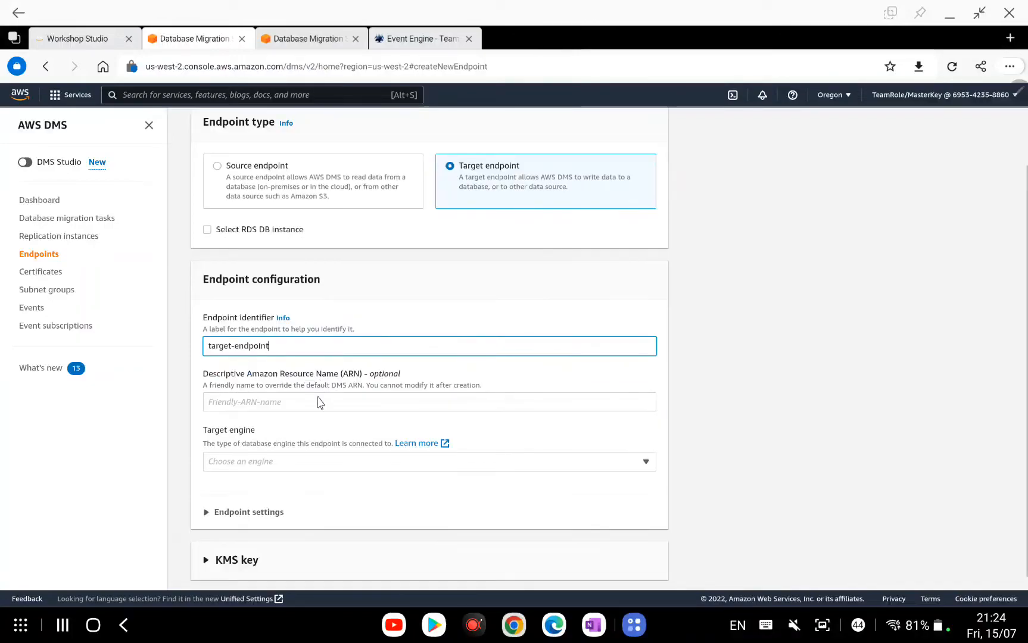
pyautogui.click(299, 458)
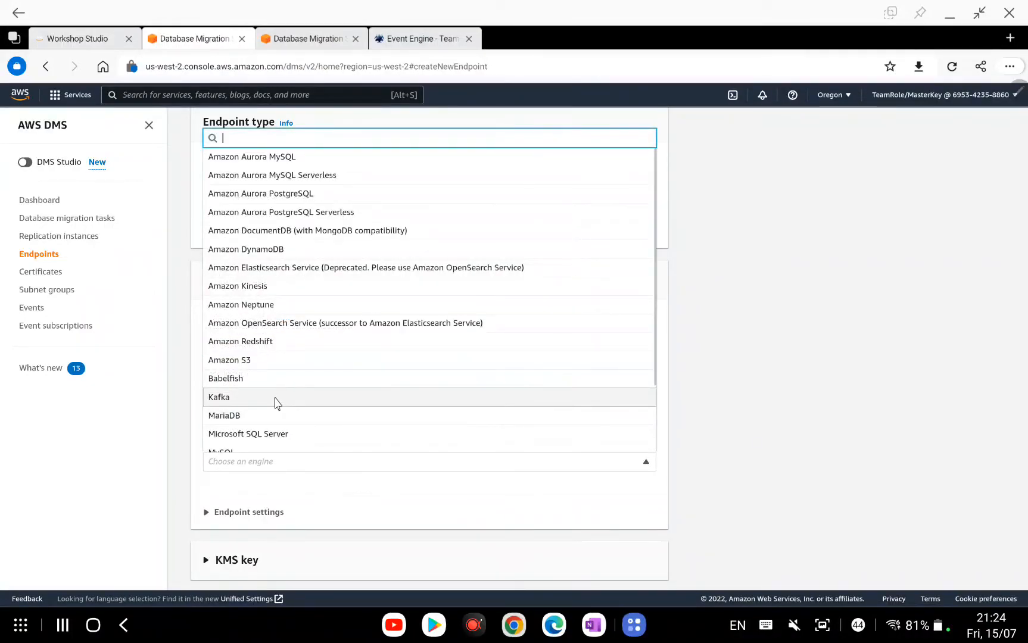
pyautogui.scroll(-2, 277, 402)
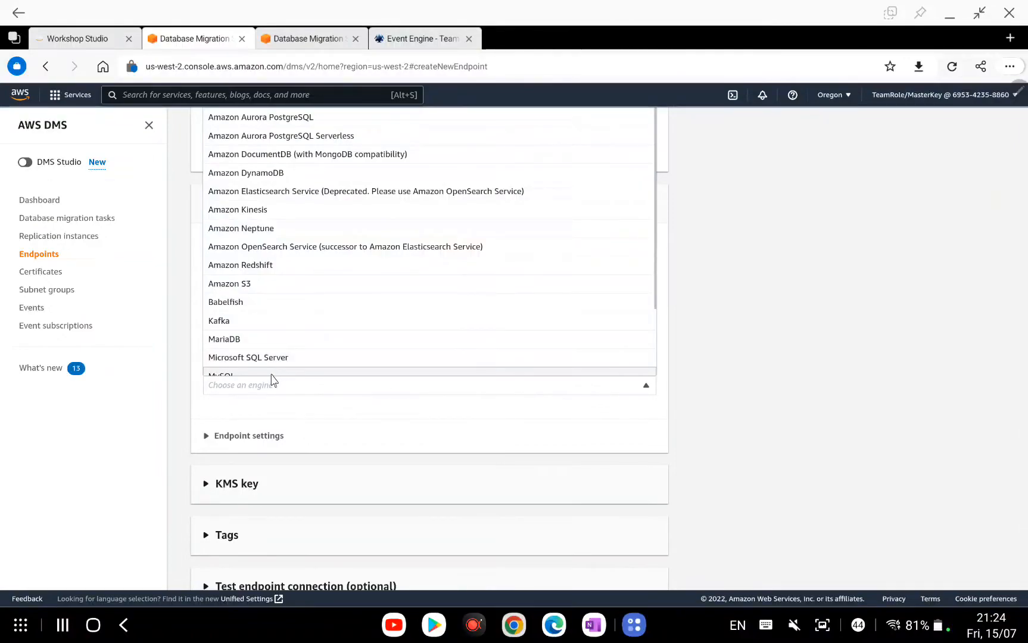
pyautogui.click(275, 375)
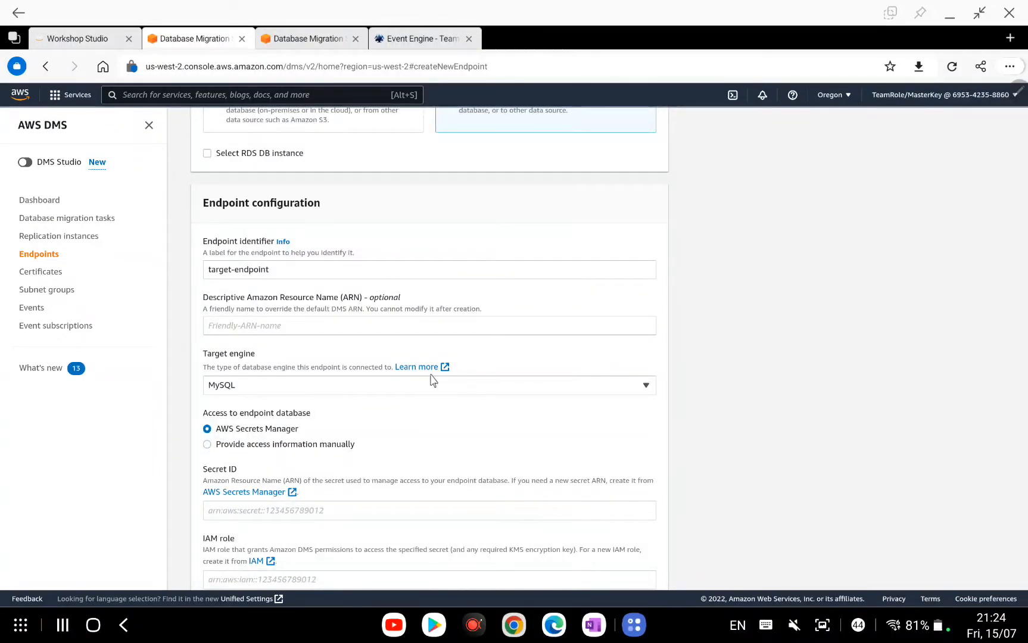
# Provide access information manually with server database-1 and port 3306.
pyautogui.click(230, 446)
pyautogui.scroll(-1, 403, 368)
pyautogui.scroll(-2, 403, 368)
pyautogui.click(367, 381)
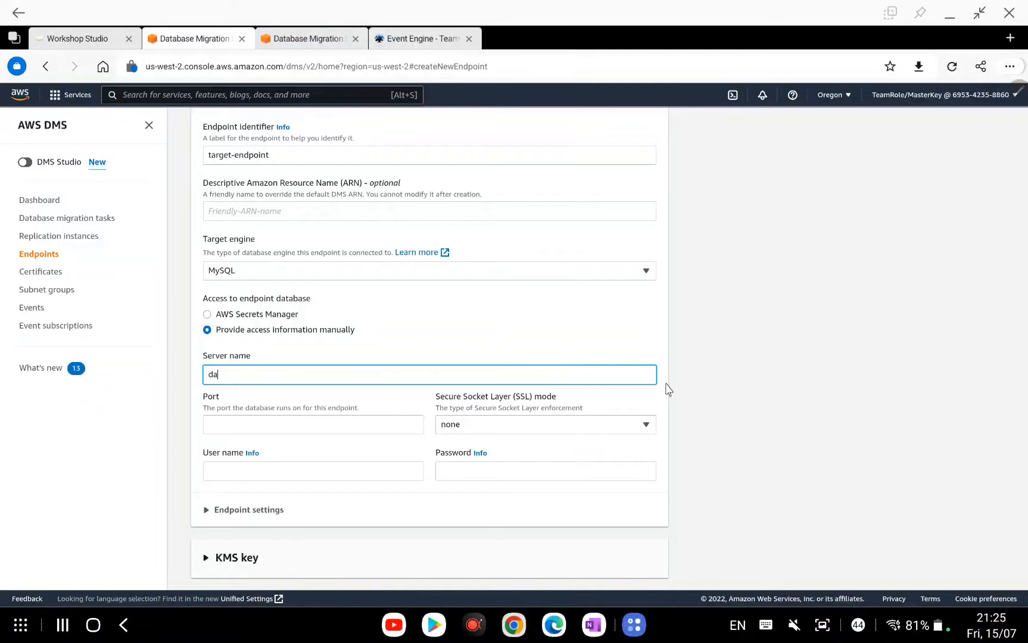
pyautogui.write('database-1')
pyautogui.click(331, 427)
pyautogui.write('3306')
# Enable the Select RDS DB instance option for the target.
pyautogui.click(378, 381)
pyautogui.scroll(5, 447, 367)
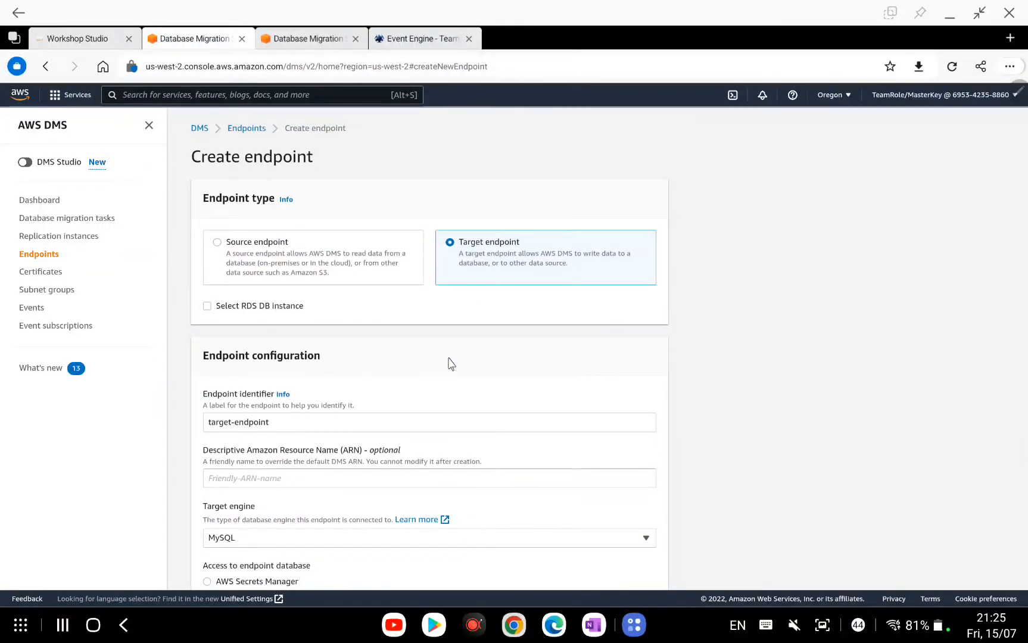
pyautogui.scroll(-2, 451, 364)
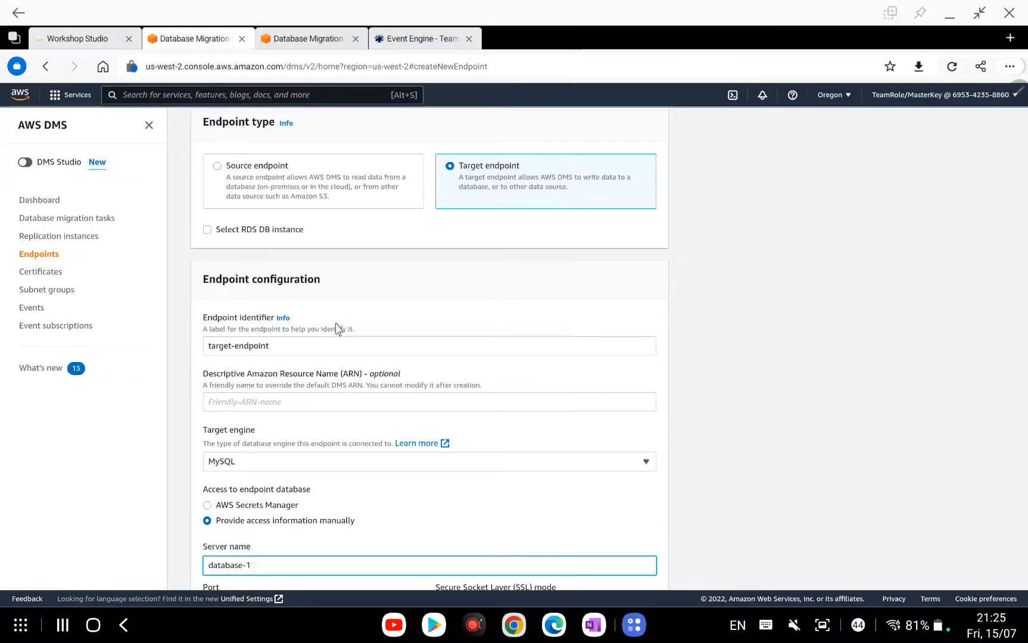
pyautogui.click(384, 236)
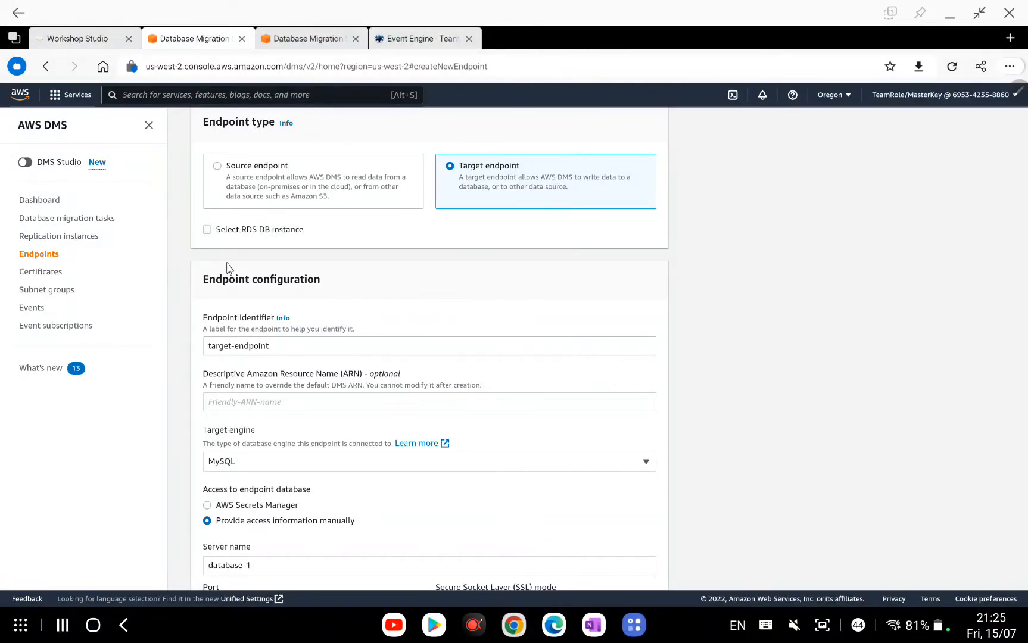
pyautogui.scroll(-4, 208, 237)
pyautogui.scroll(2, 279, 339)
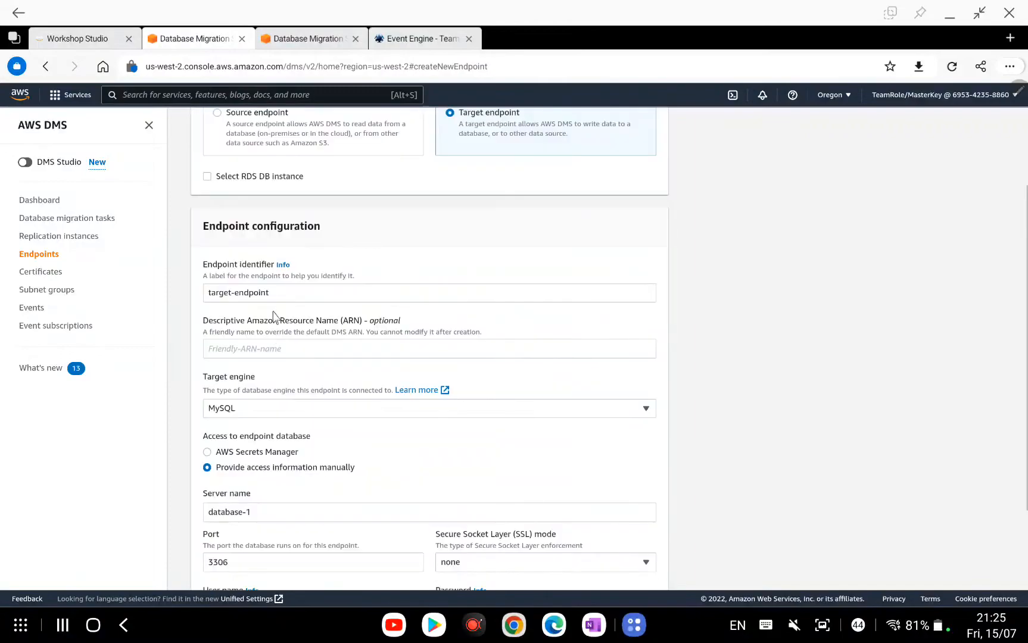
pyautogui.click(207, 176)
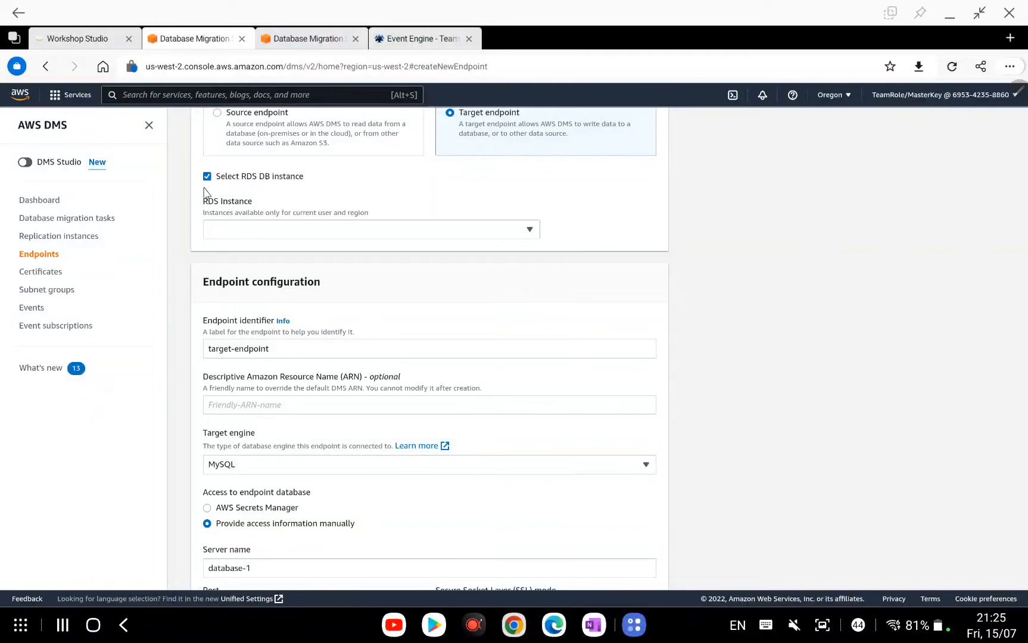
# Pick RDS instance database-1 so its hostname, port 3306 and admin user auto-fill.
pyautogui.click(376, 231)
pyautogui.click(274, 263)
pyautogui.scroll(-1, 509, 265)
pyautogui.scroll(-3, 510, 265)
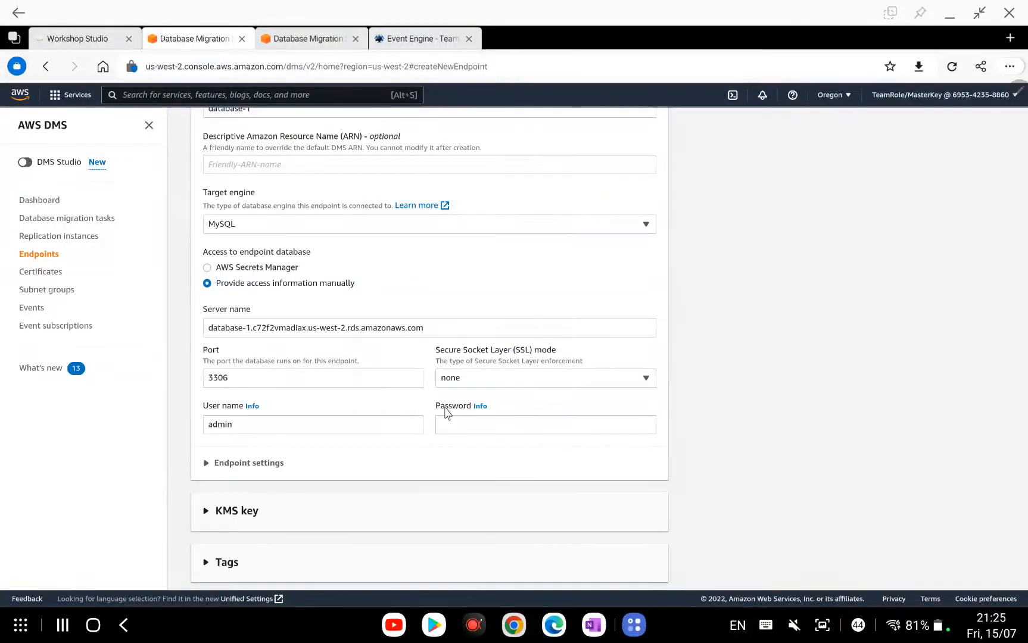
pyautogui.click(512, 425)
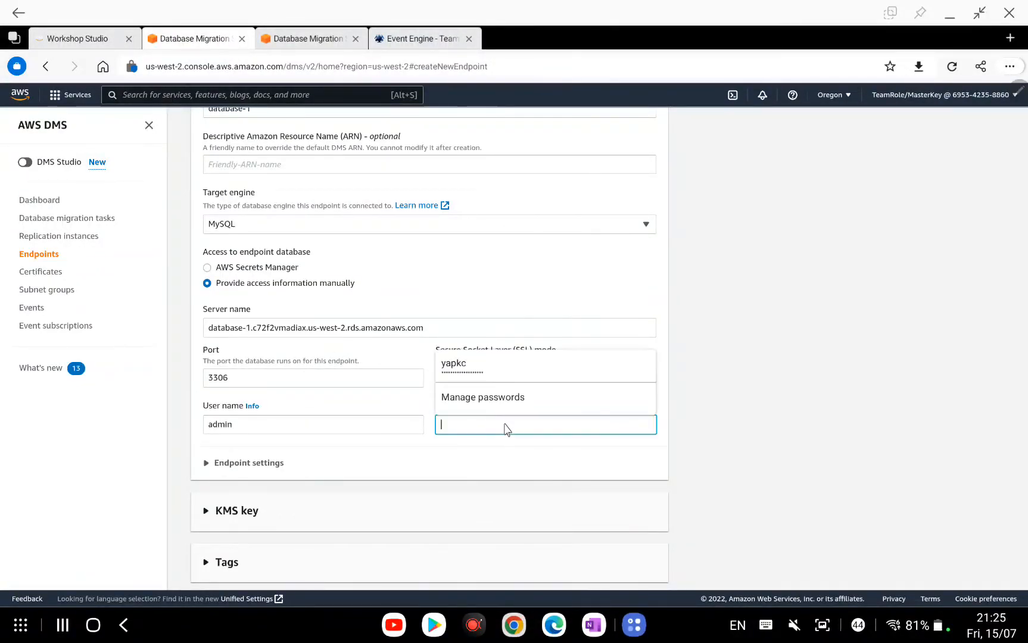
pyautogui.click(593, 625)
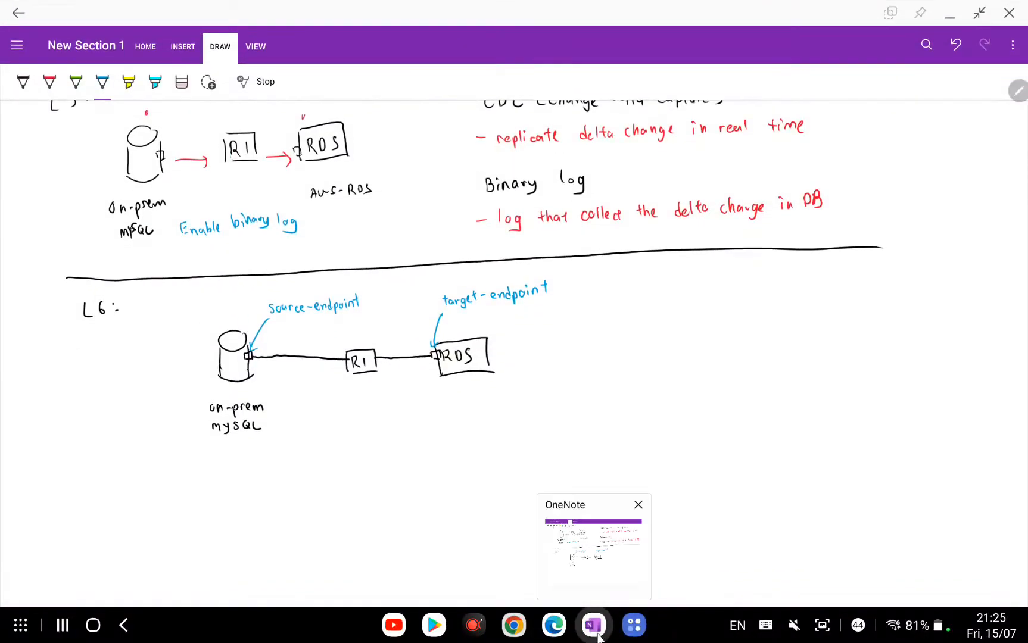
pyautogui.scroll(5, 617, 301)
pyautogui.scroll(8, 616, 304)
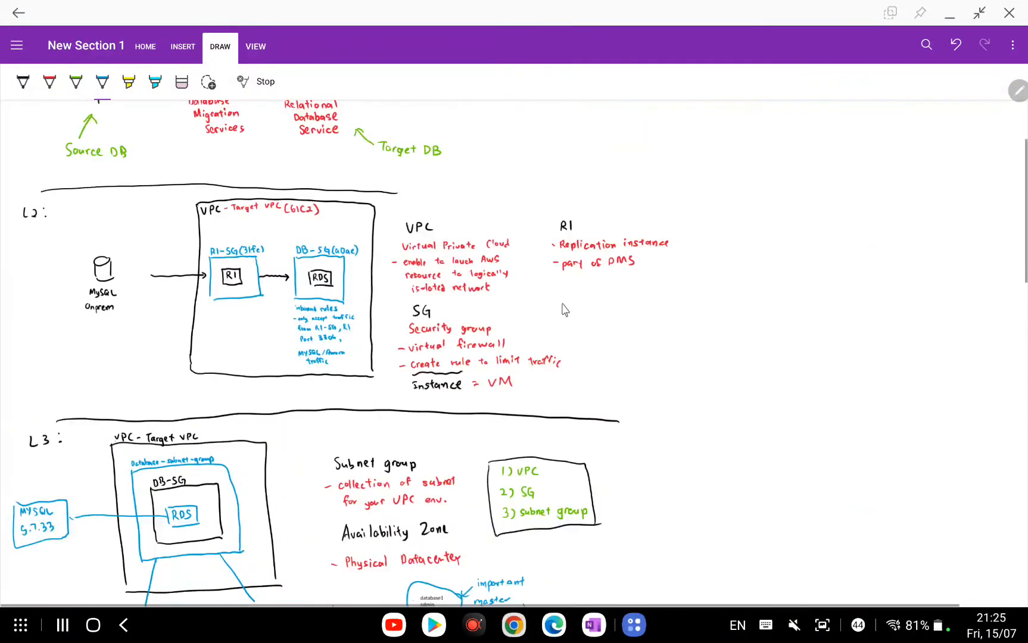
pyautogui.scroll(-7, 517, 313)
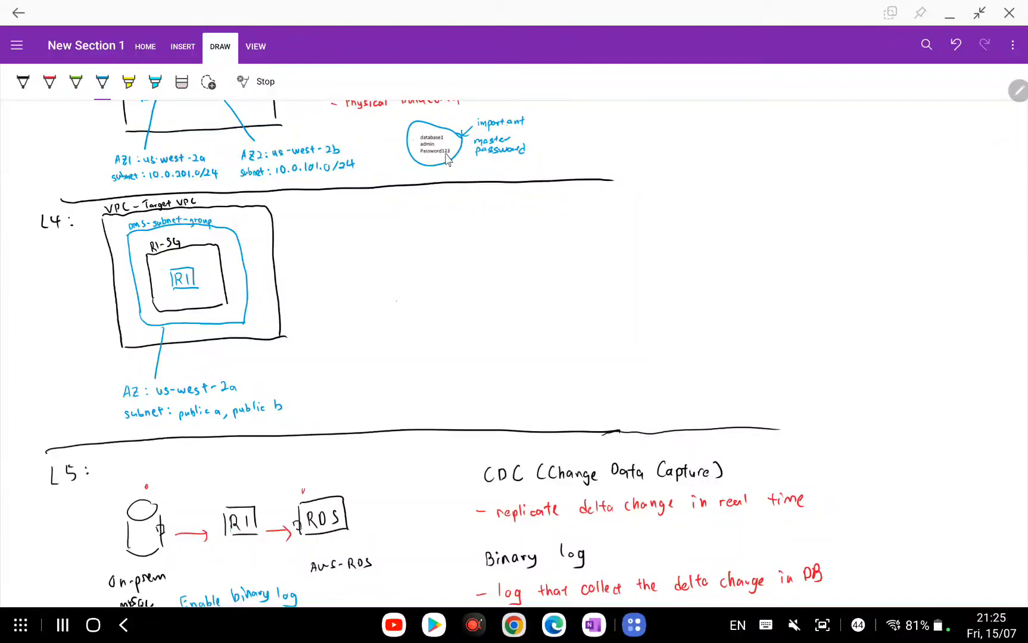
pyautogui.click(948, 15)
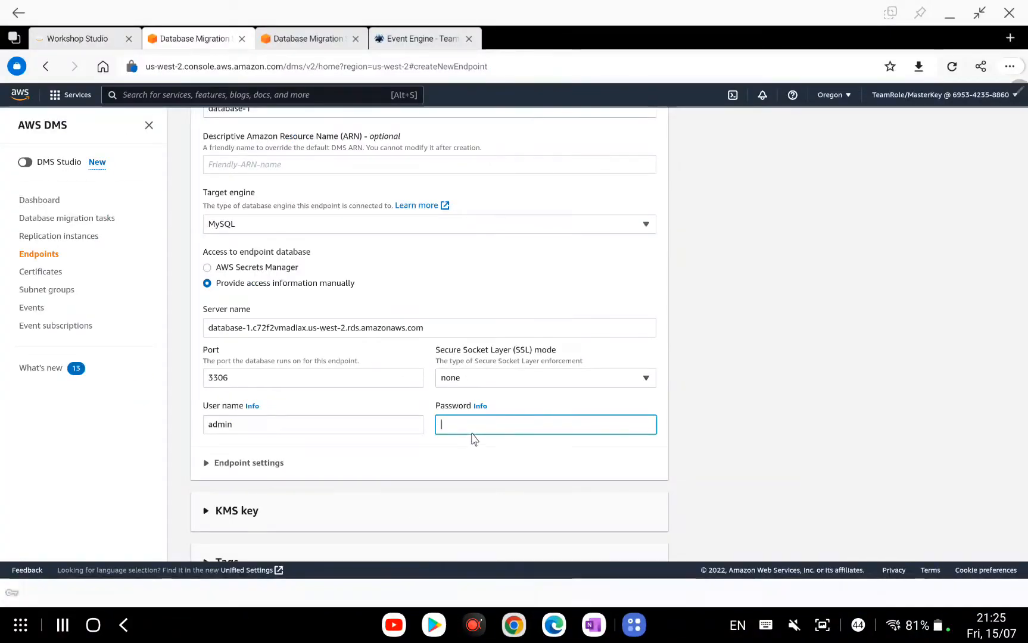
# Enter the target's master password and reveal it to verify.
pyautogui.write('word123')
pyautogui.click(643, 425)
pyautogui.scroll(-2, 517, 391)
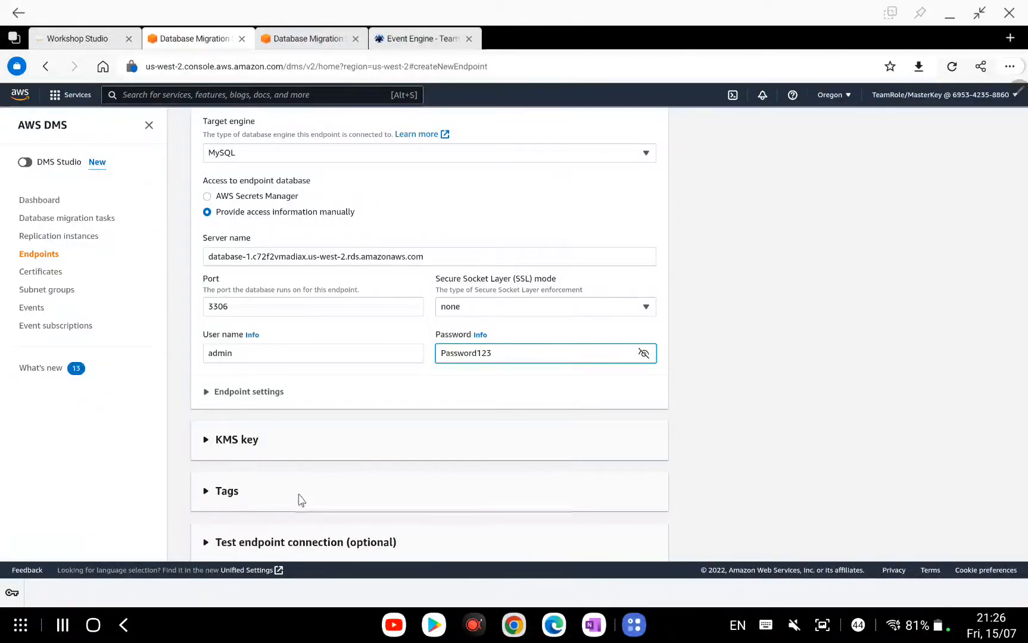
# Expand Endpoint settings and add a new setting row.
pyautogui.scroll(-1, 296, 489)
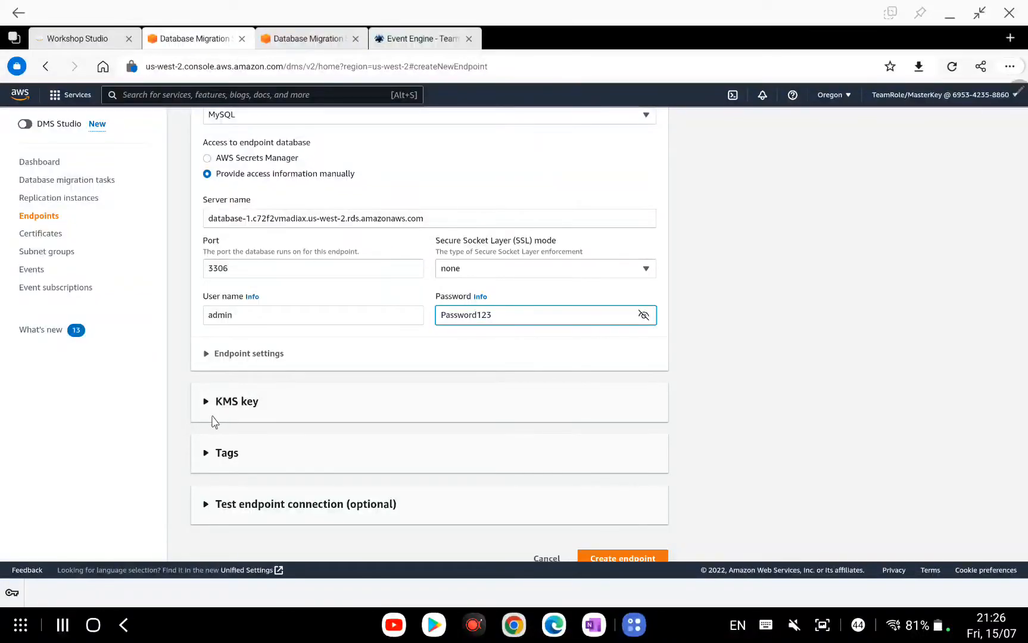
pyautogui.click(206, 353)
pyautogui.click(253, 470)
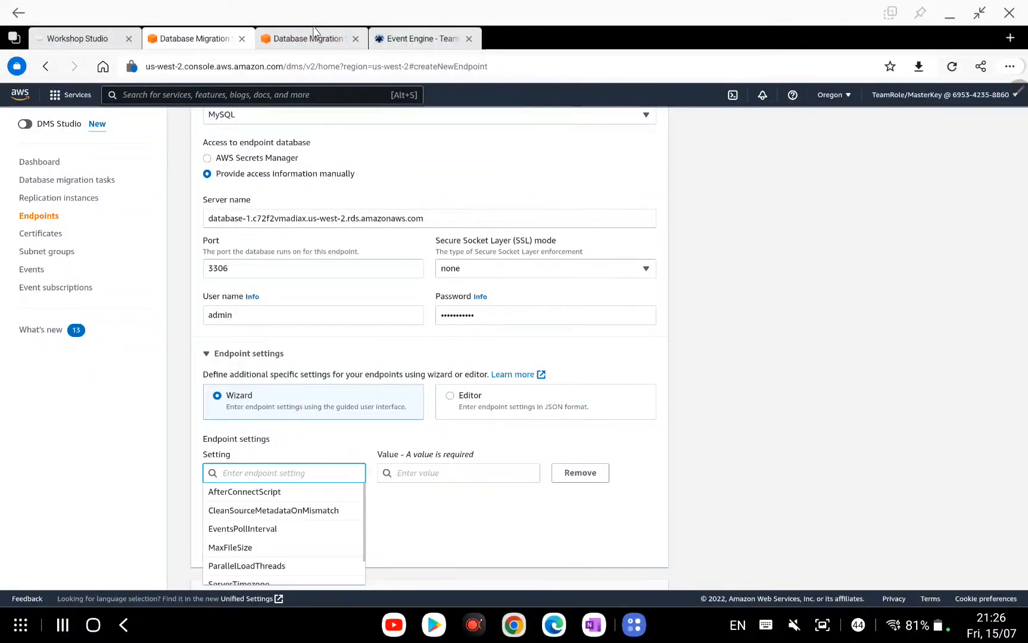
pyautogui.click(415, 41)
# Read the Create Source and Target Endpoints guide page for the parallelLoadThreads=1 setting.
pyautogui.click(114, 42)
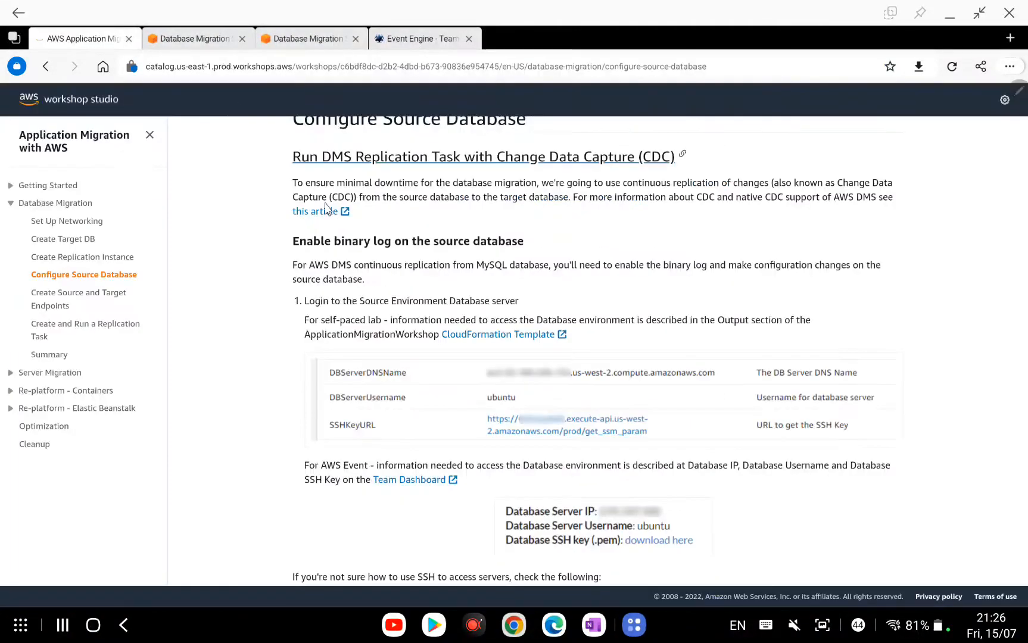
pyautogui.click(105, 300)
pyautogui.scroll(-3, 488, 338)
pyautogui.scroll(-10, 487, 338)
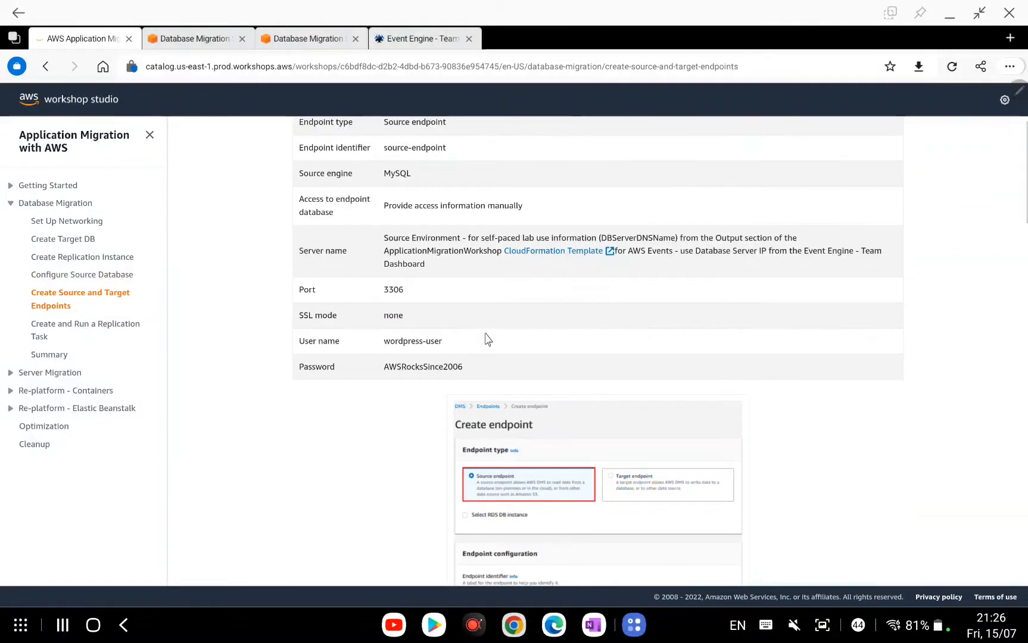
pyautogui.scroll(-10, 487, 338)
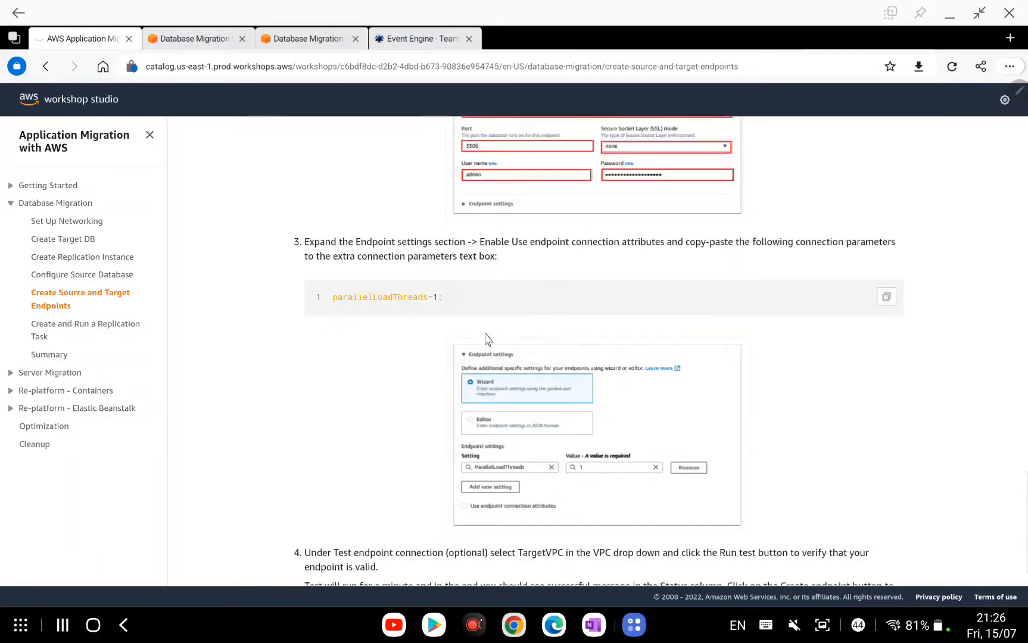
pyautogui.scroll(-5, 488, 338)
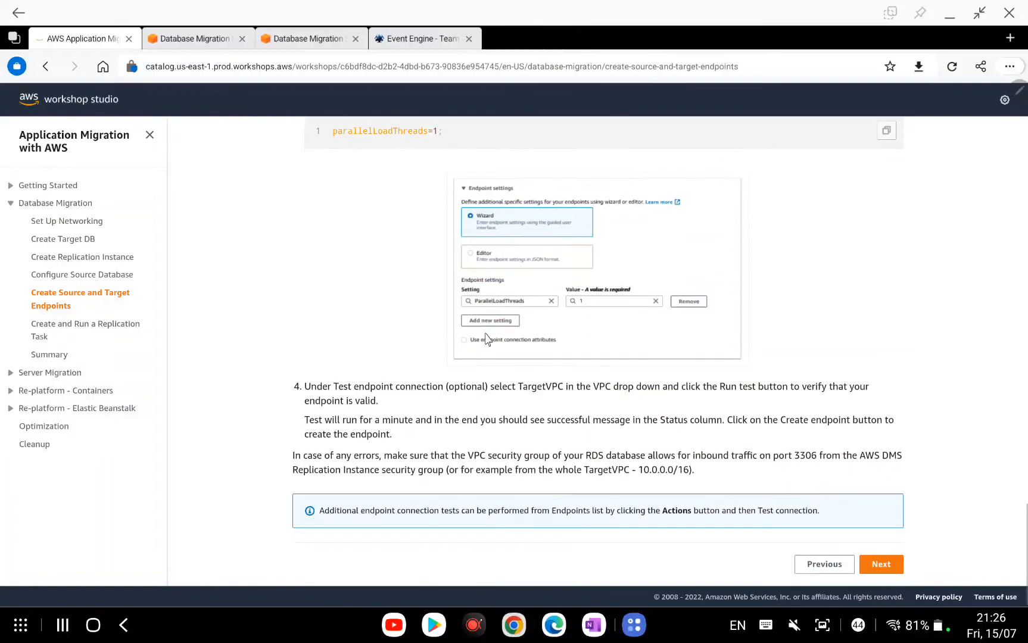
pyautogui.click(192, 42)
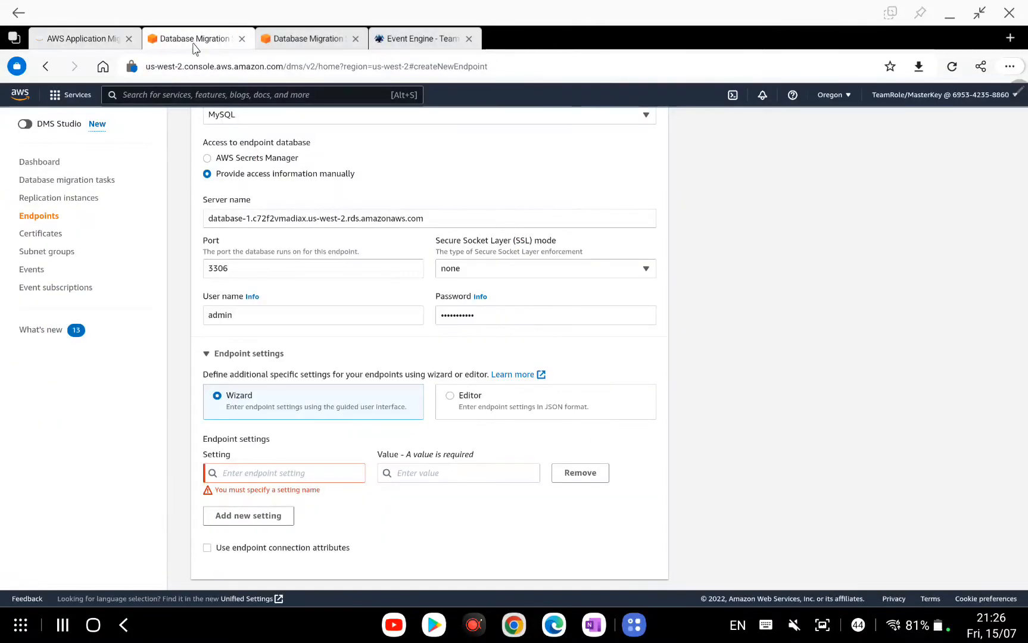
# Add the endpoint setting ParallelLoadThreads with value 1.
pyautogui.click(292, 475)
pyautogui.write('Pa')
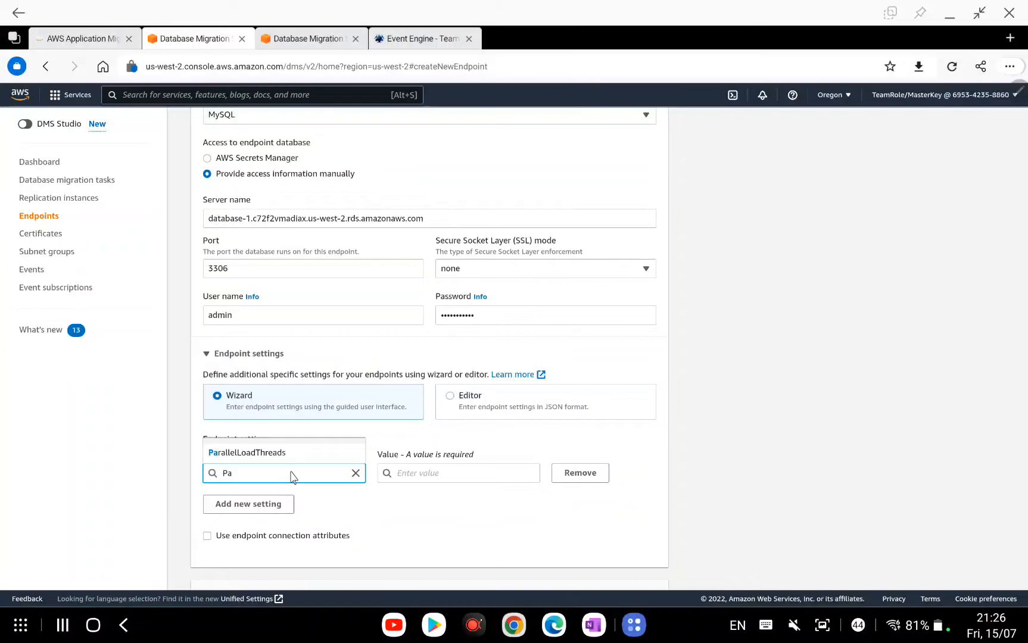
pyautogui.click(305, 456)
pyautogui.click(430, 477)
pyautogui.write('1')
pyautogui.click(491, 526)
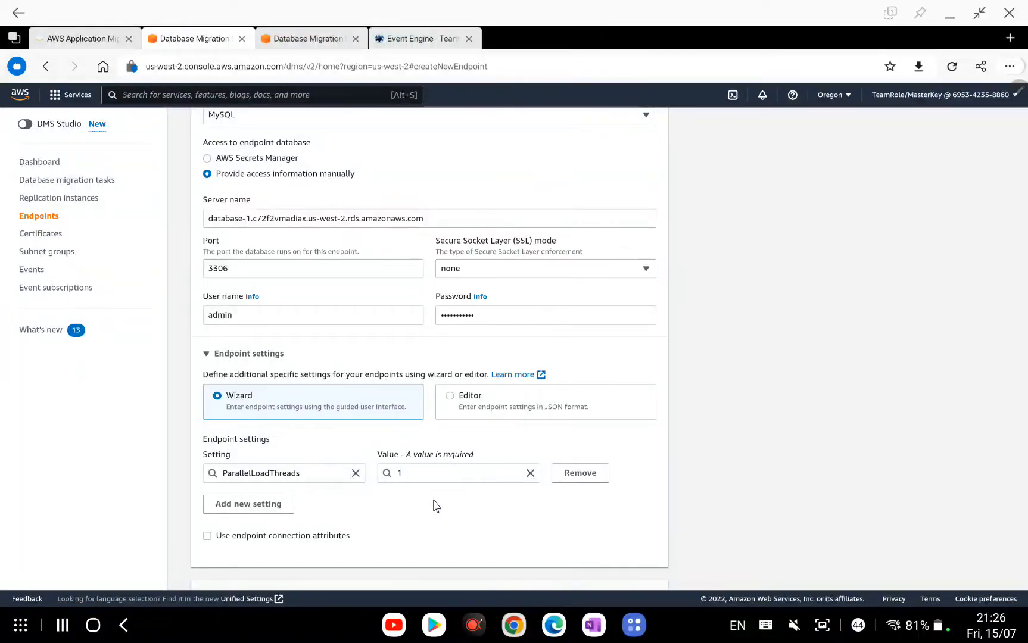
pyautogui.scroll(-1, 437, 507)
pyautogui.scroll(-1, 437, 507)
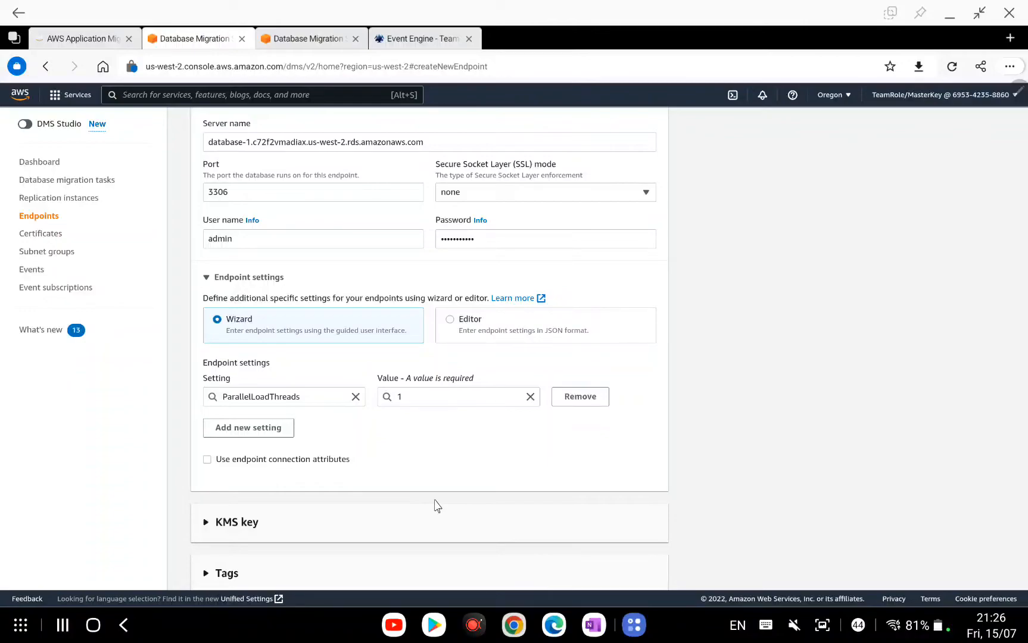
pyautogui.scroll(-2, 433, 507)
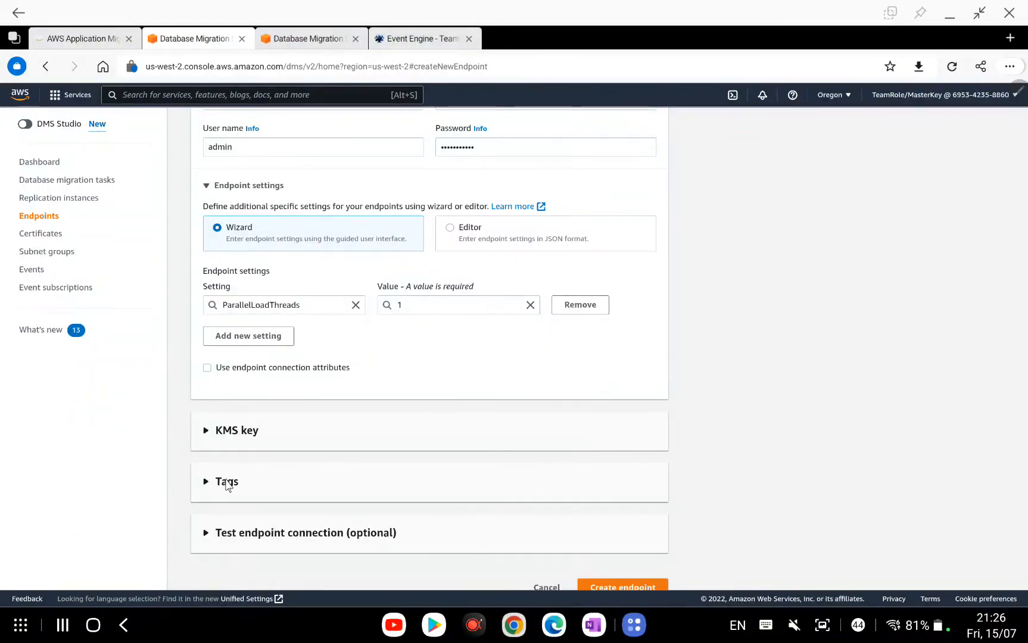
# Run the target endpoint connection test through TargetVPC and replication-instance.
pyautogui.click(217, 532)
pyautogui.scroll(-3, 298, 506)
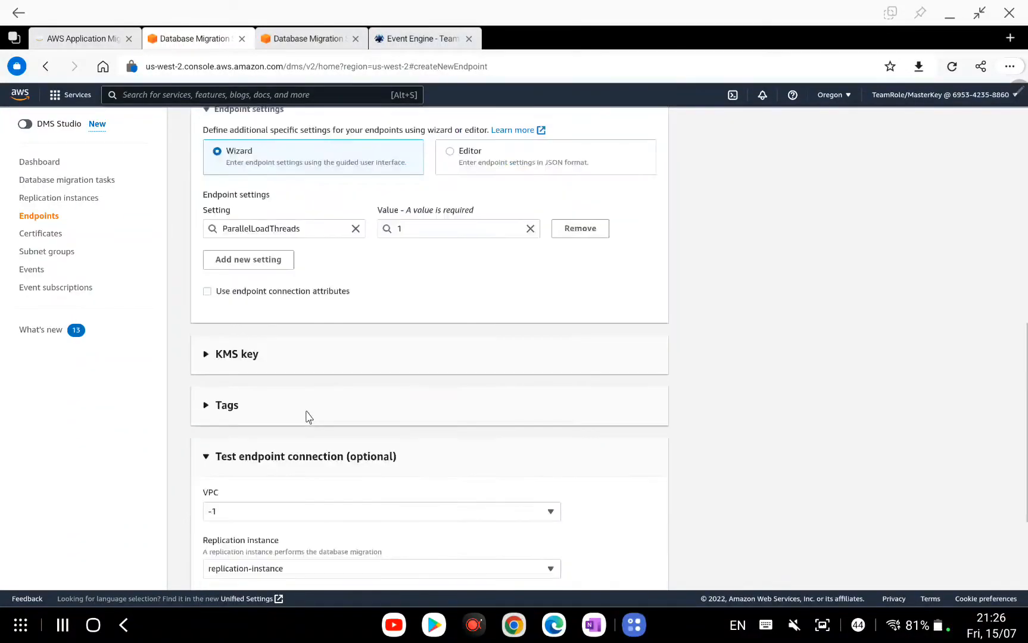
pyautogui.click(442, 436)
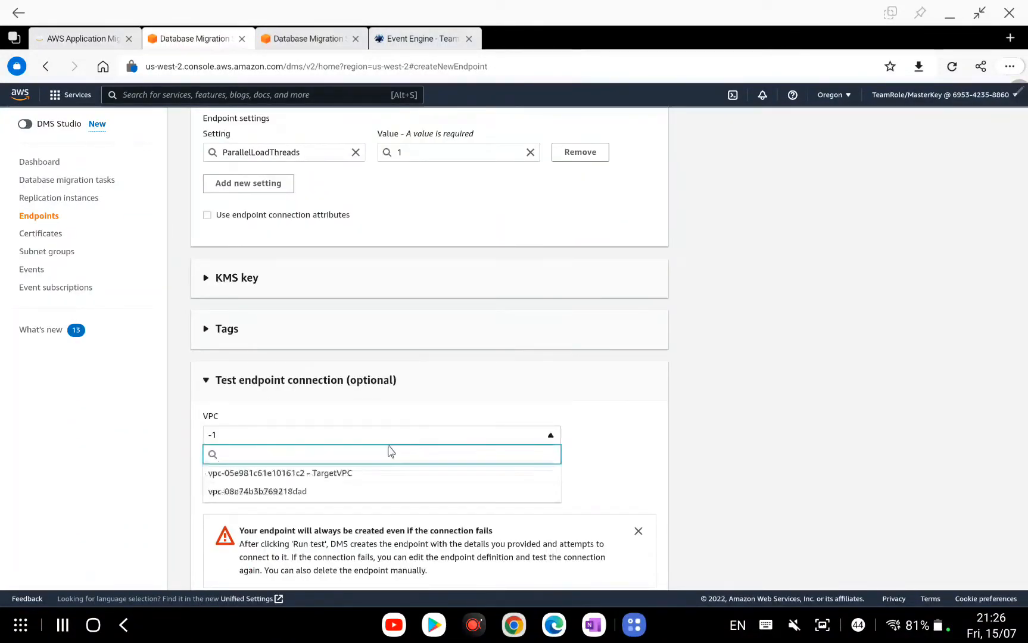
pyautogui.click(341, 474)
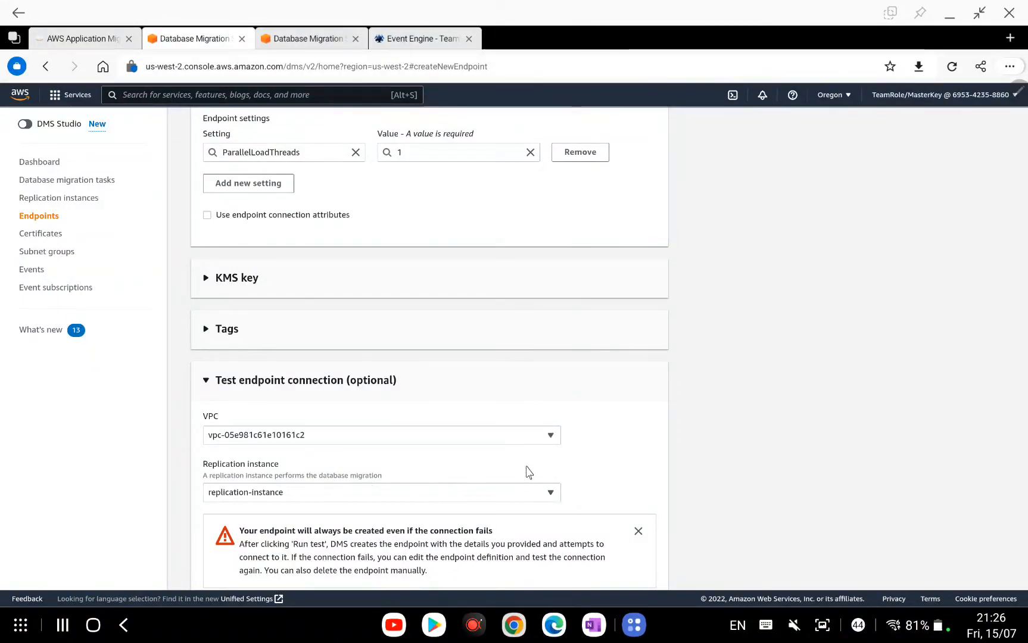
pyautogui.scroll(-3, 295, 495)
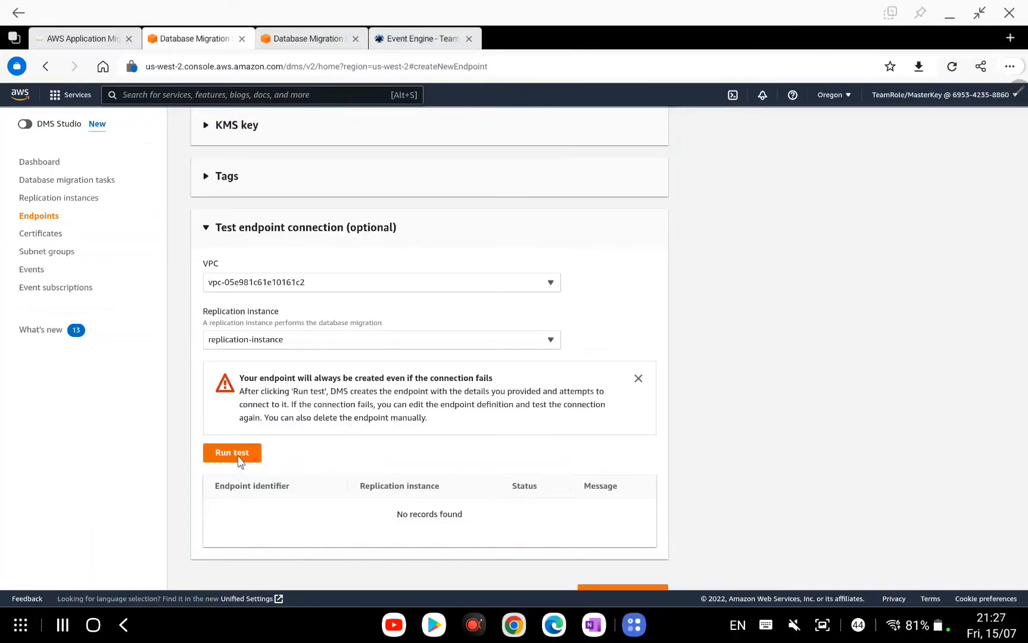
pyautogui.click(254, 455)
pyautogui.click(638, 378)
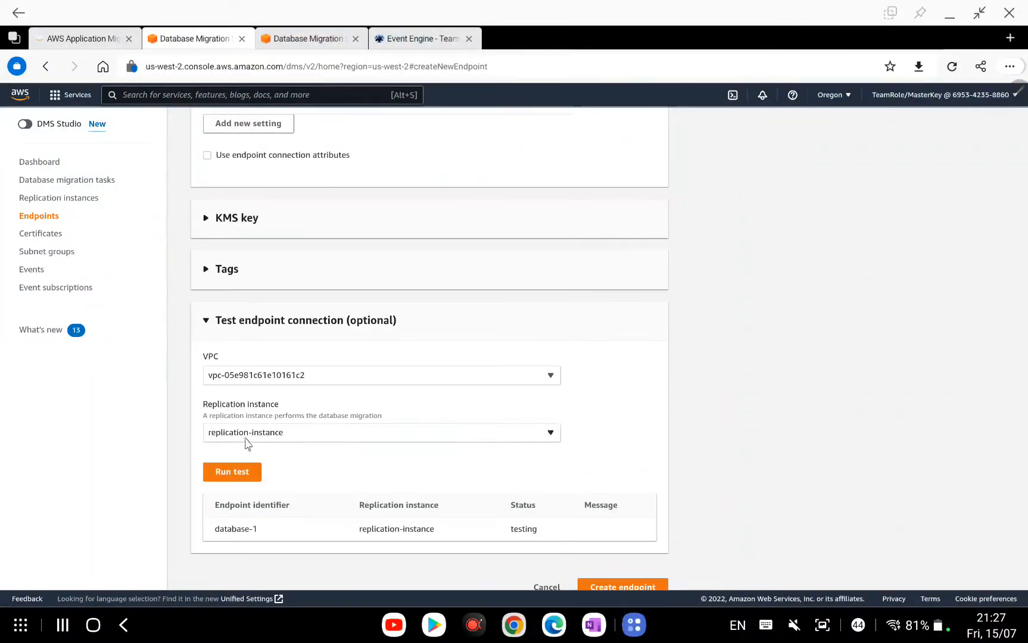
pyautogui.click(584, 630)
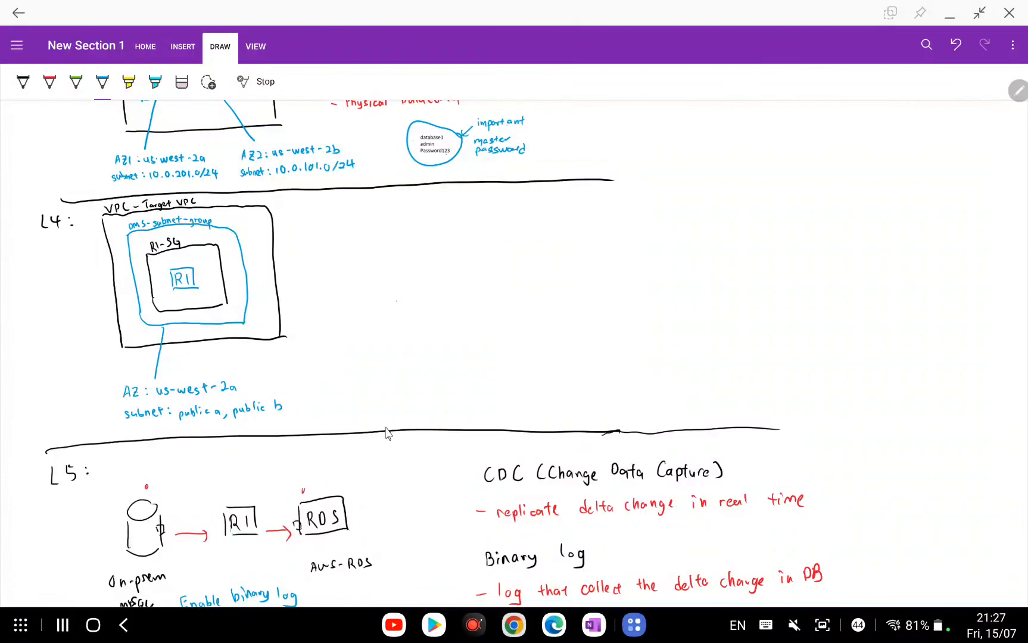
# Scroll OneNote down to the L6 source and target endpoint diagram.
pyautogui.scroll(-5, 544, 397)
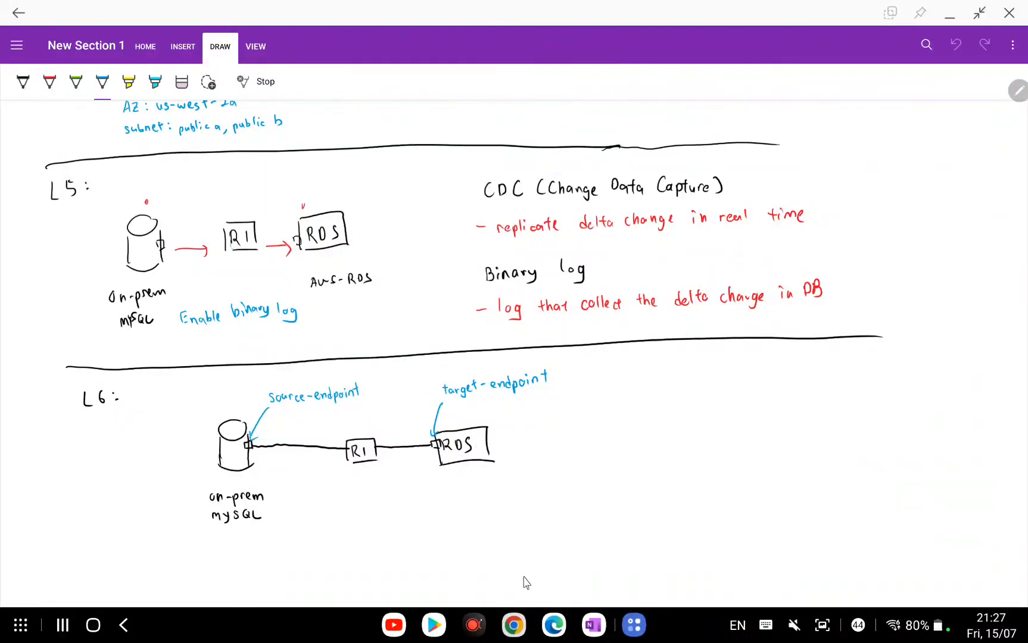
pyautogui.click(566, 632)
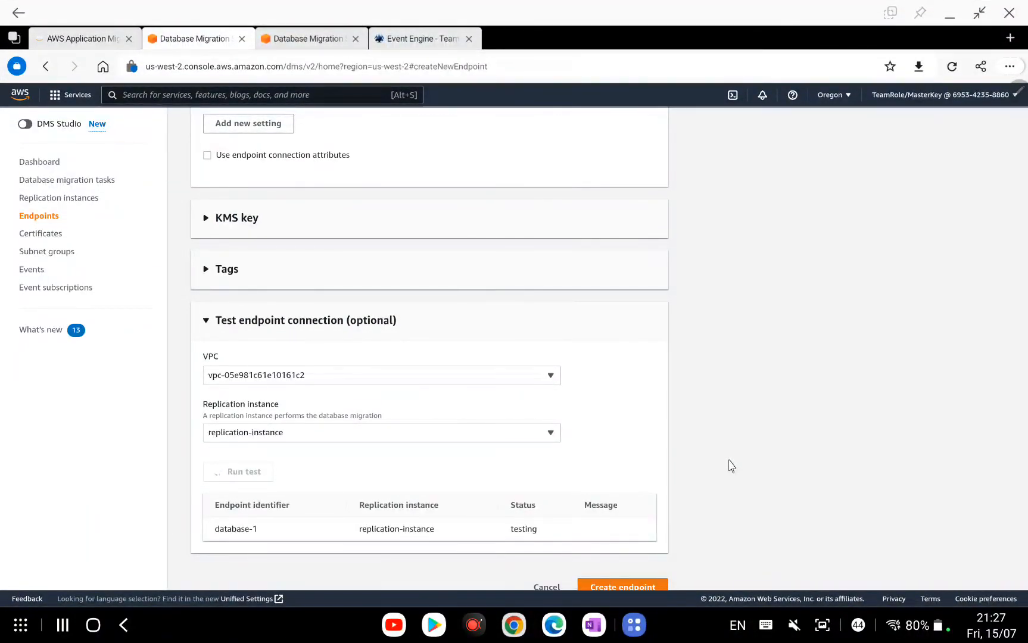
# Verify database-1's connection test shows successful, then create the RDS target endpoint.
pyautogui.scroll(15, 653, 429)
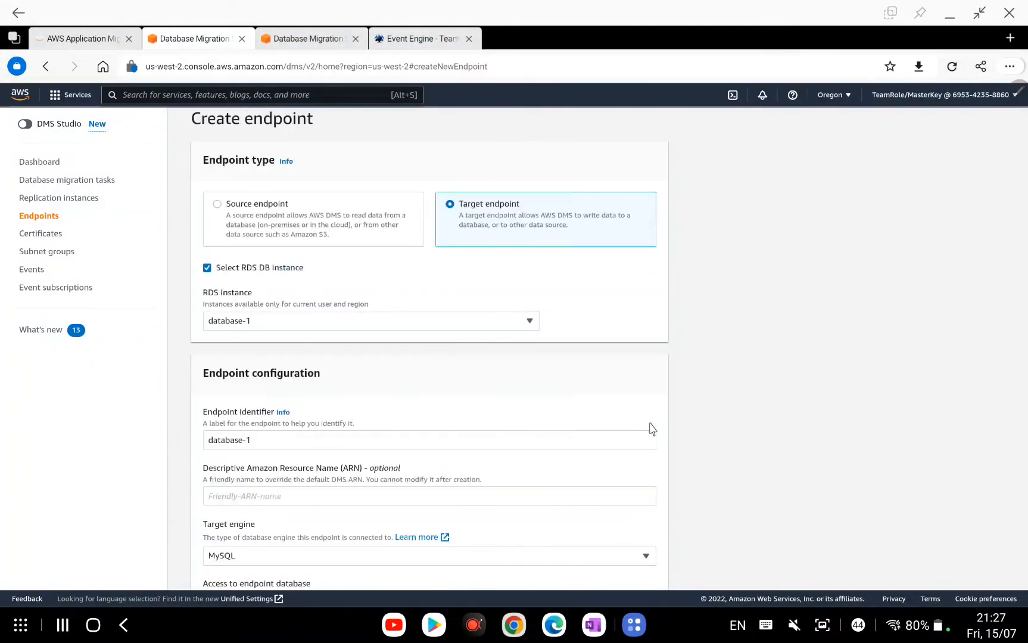
pyautogui.scroll(-4, 653, 429)
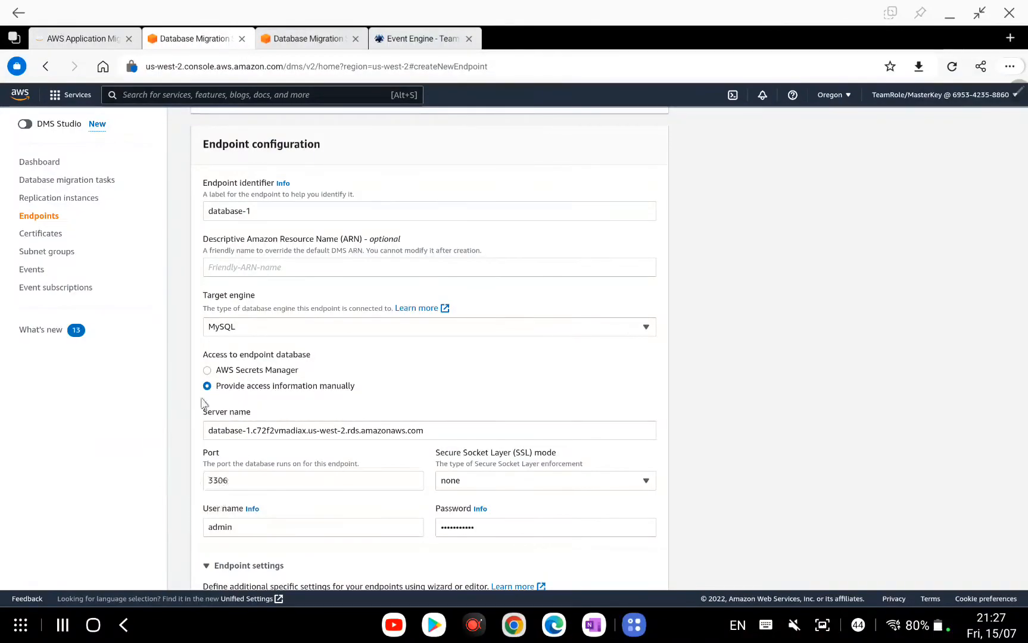
pyautogui.scroll(-8, 448, 423)
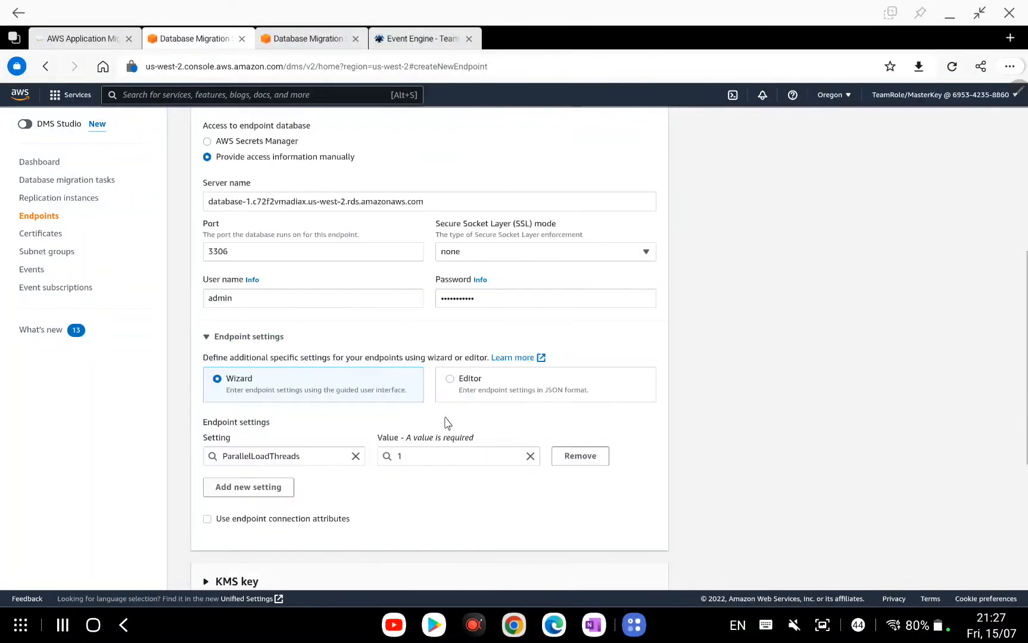
pyautogui.scroll(-2, 447, 423)
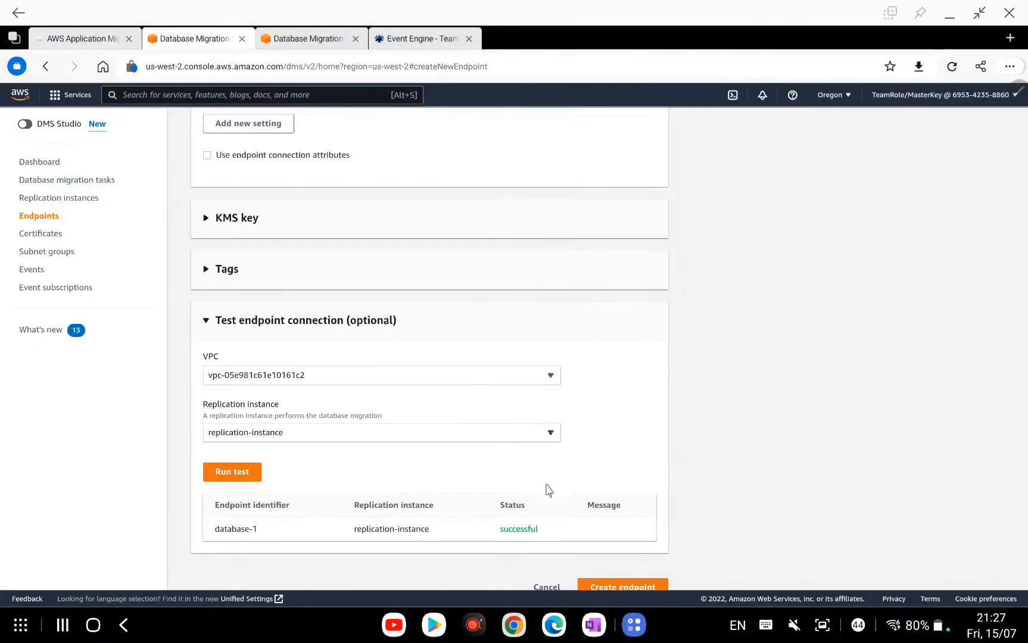
pyautogui.scroll(-1, 602, 539)
pyautogui.click(616, 571)
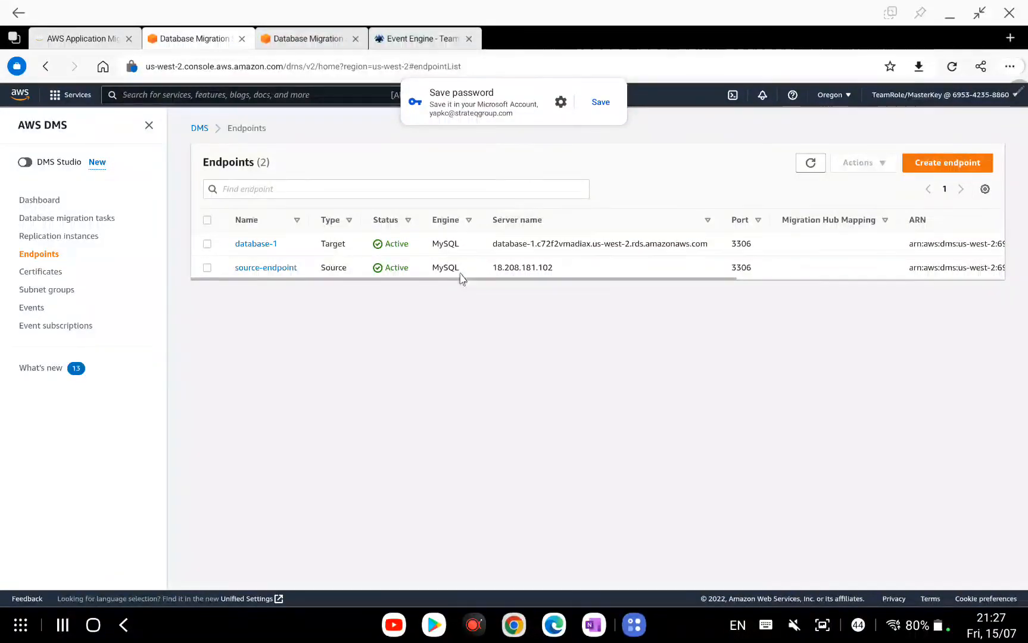
# Swipe away the browser's Save password popup to reveal the Active database-1 and source-endpoint.
pyautogui.moveTo(511, 121); pyautogui.dragTo(823, 121)
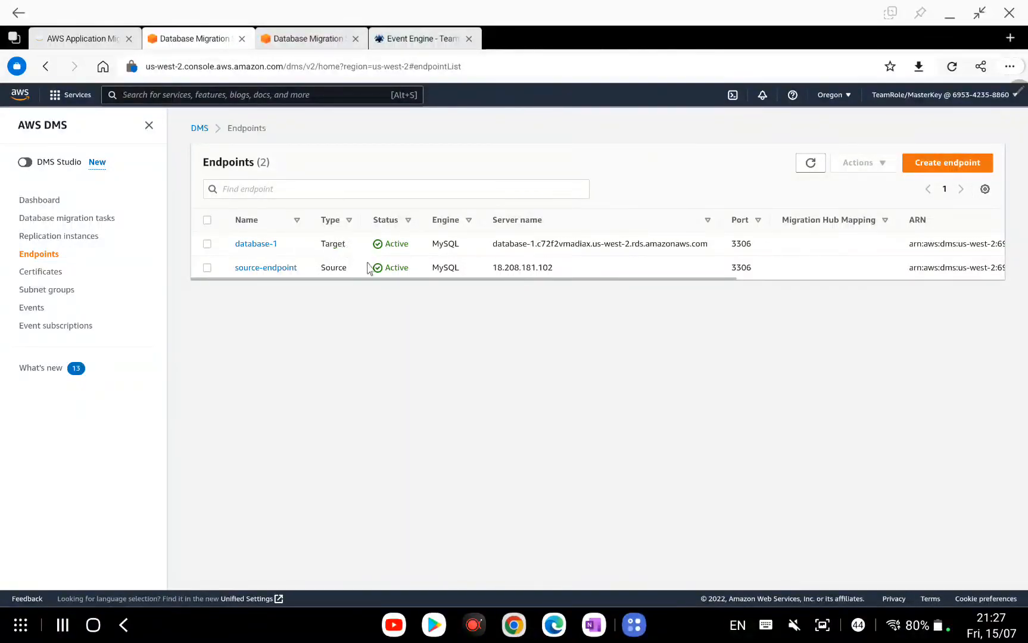
# Switch to OneNote and bring the L6 source-endpoint/target-endpoint sketch into view.
pyautogui.moveTo(594, 623)
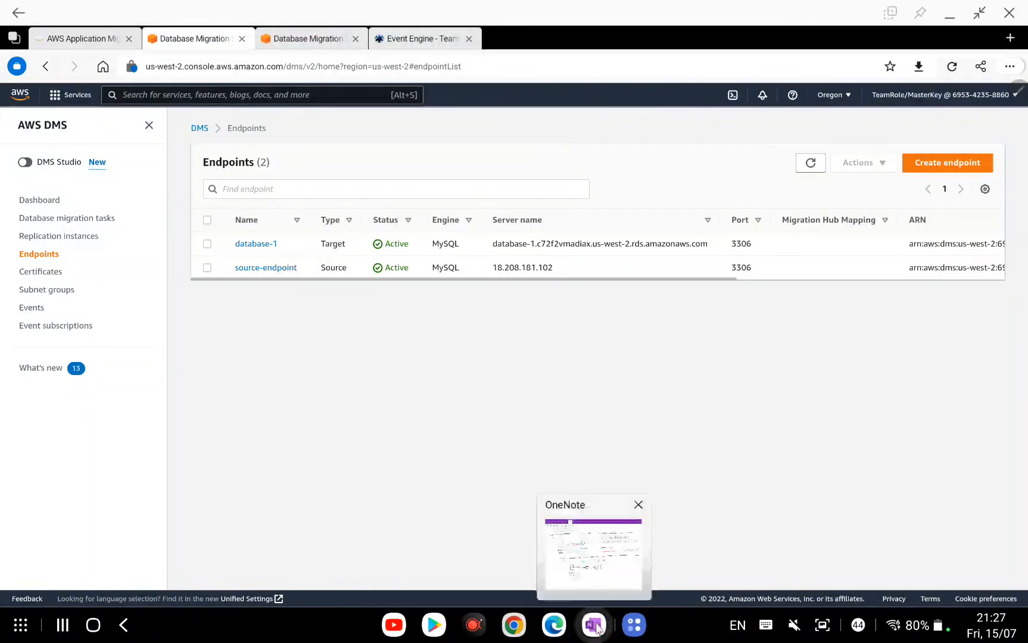
pyautogui.click(595, 554)
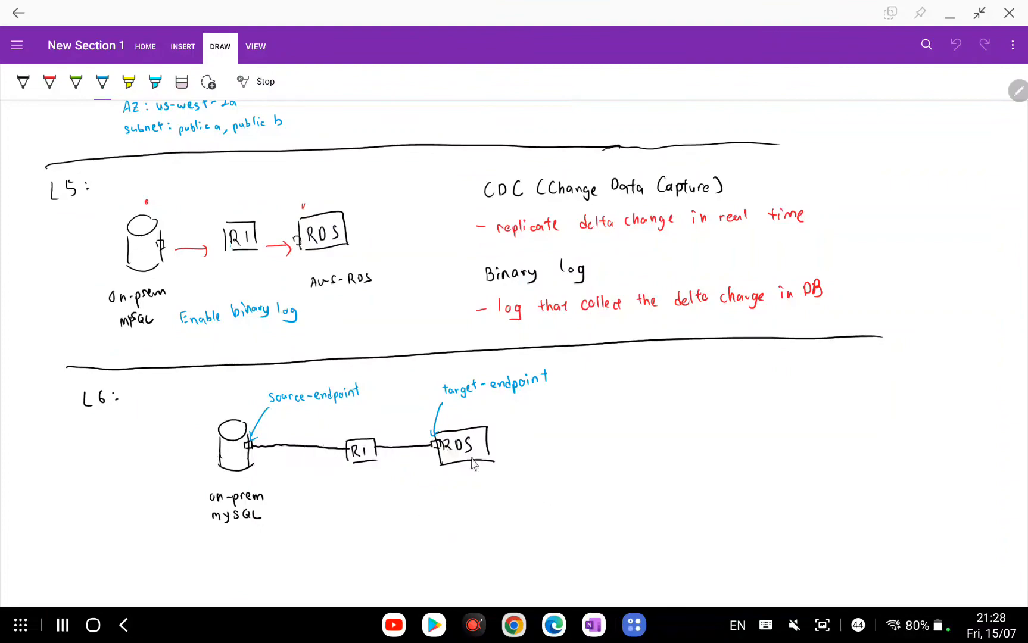
pyautogui.scroll(-1, 486, 444)
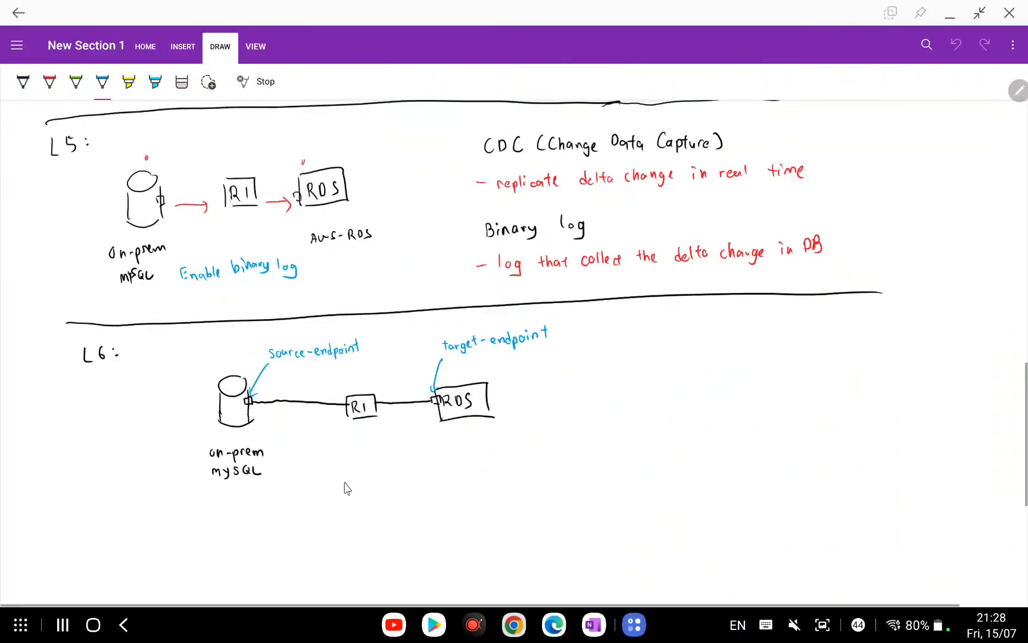